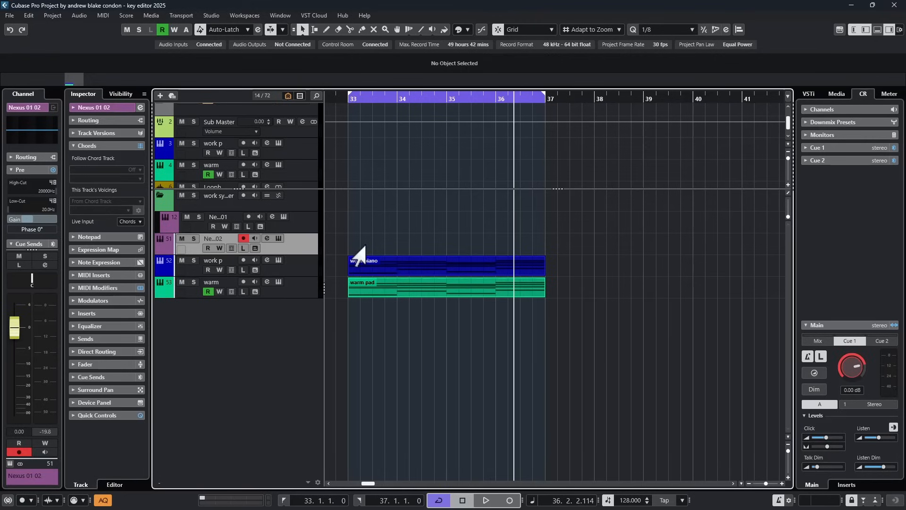
Record a MIDI part on the Nexus 01 02 track from bar 33 to 37 and open it in the Key Editor
{"action": "key", "text": "KP_Multiply"}
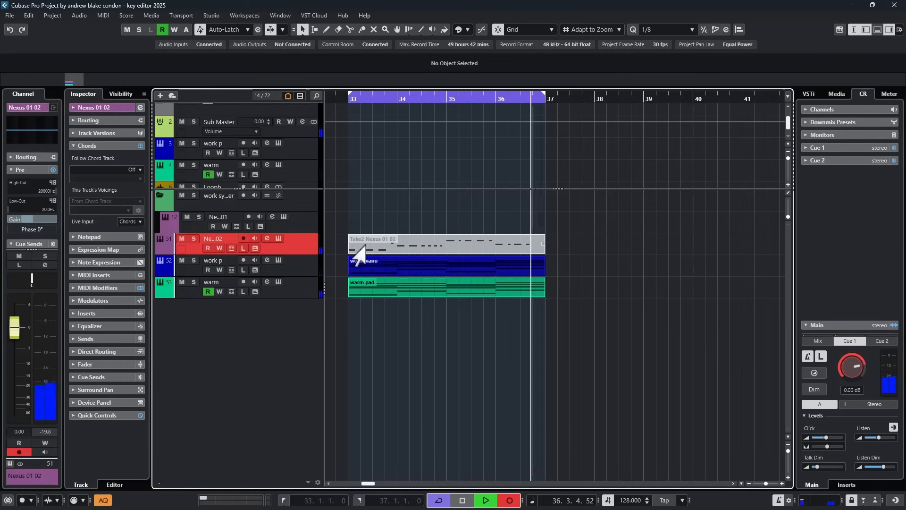
{"action": "key", "text": "space"}
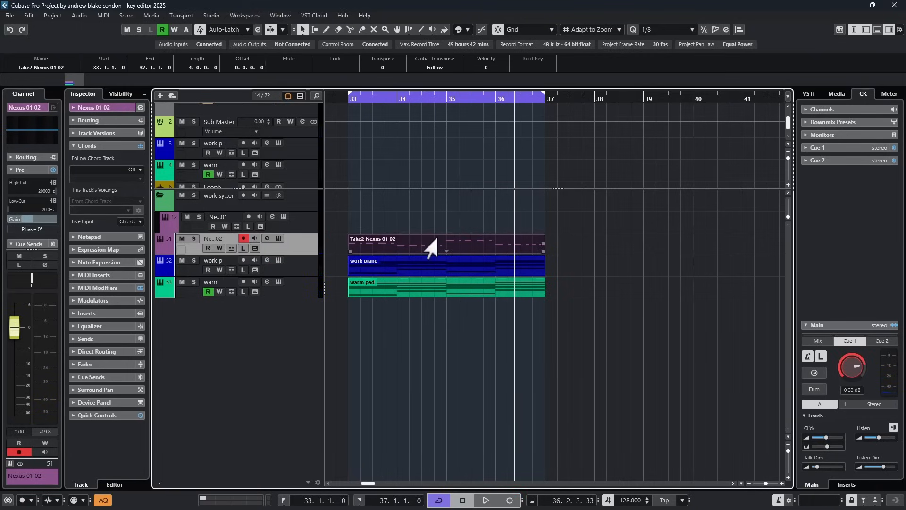
{"action": "double_click", "coordinate": [437, 250]}
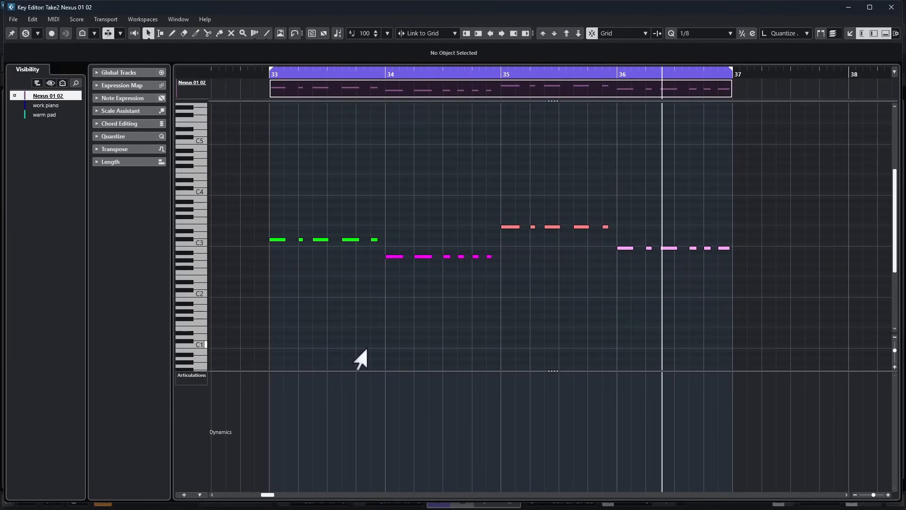
Turn on Acoustic Feedback and audition the C#3 notes in bar 33
{"action": "left_click", "coordinate": [315, 240]}
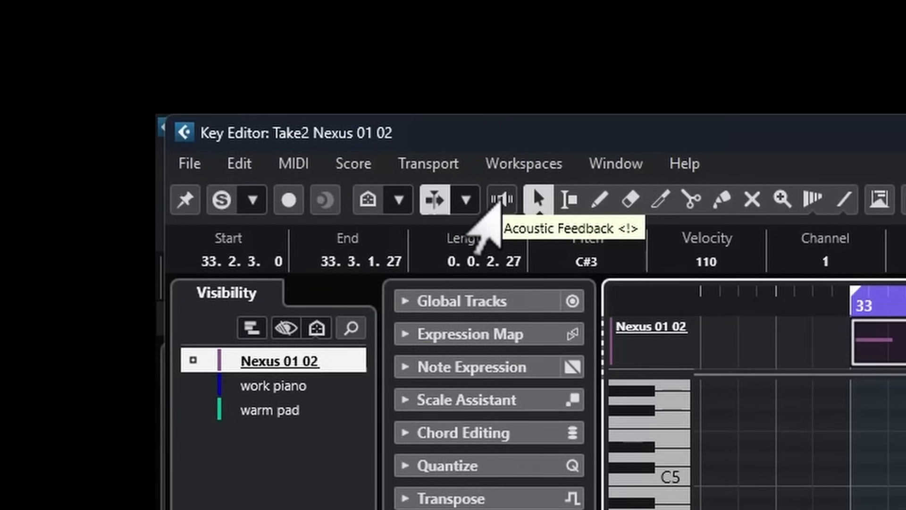
{"action": "left_click", "coordinate": [500, 200]}
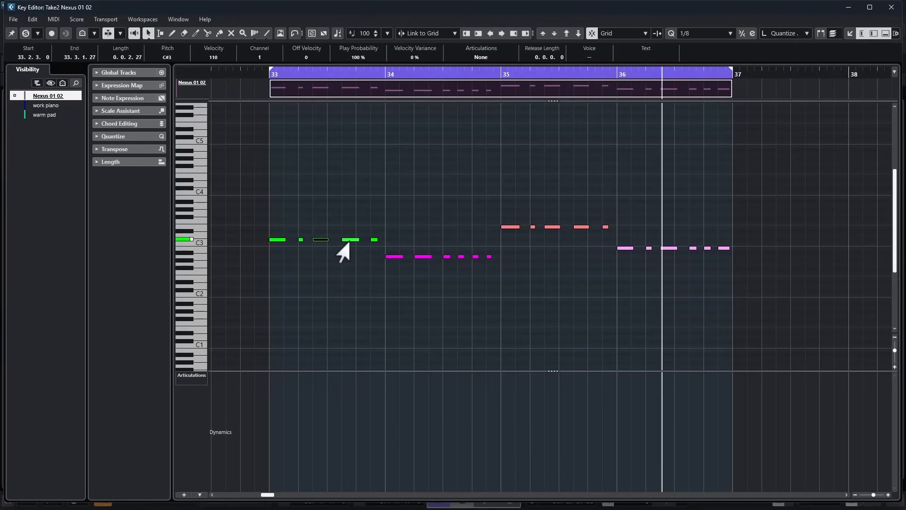
{"action": "left_click", "coordinate": [345, 240]}
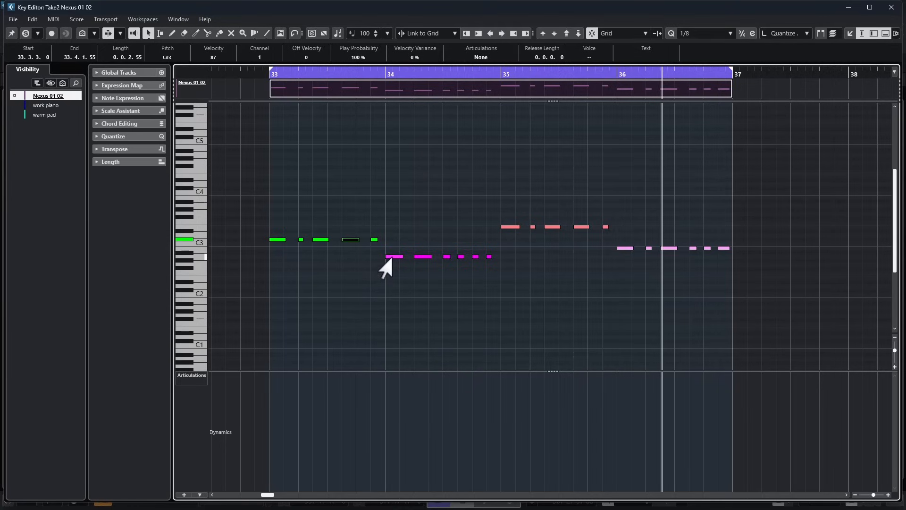
Try moving the group of A2 notes in bar 34 to a higher pitch and undo the move
{"action": "left_click_drag", "start_coordinate": [392, 257], "coordinate": [491, 283]}
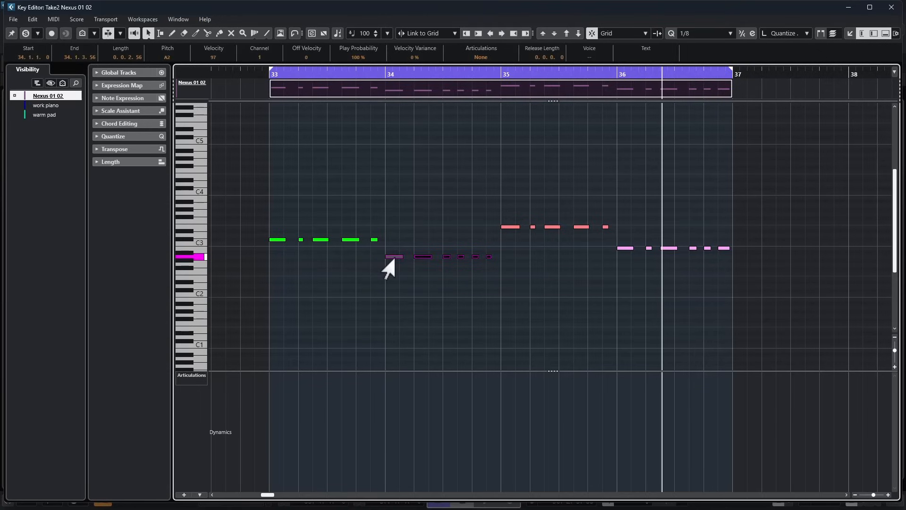
{"action": "left_click_drag", "start_coordinate": [383, 260], "coordinate": [359, 268]}
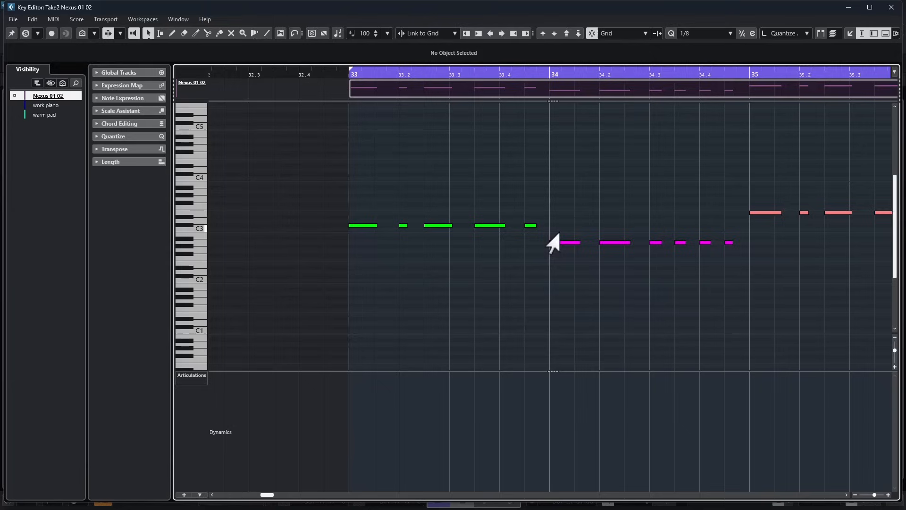
{"action": "left_click_drag", "start_coordinate": [560, 232], "coordinate": [726, 293]}
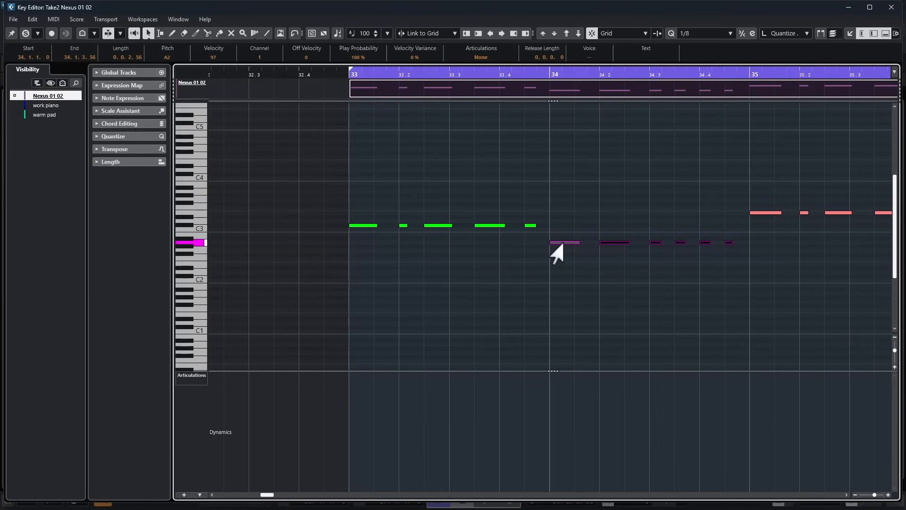
{"action": "left_click_drag", "start_coordinate": [563, 243], "coordinate": [564, 207]}
{"action": "key", "text": "ctrl+z"}
{"action": "mouse_move", "coordinate": [561, 243]}
{"action": "left_mouse_down"}
{"action": "mouse_move", "coordinate": [549, 243]}
{"action": "mouse_move", "coordinate": [570, 243]}
{"action": "left_mouse_up"}
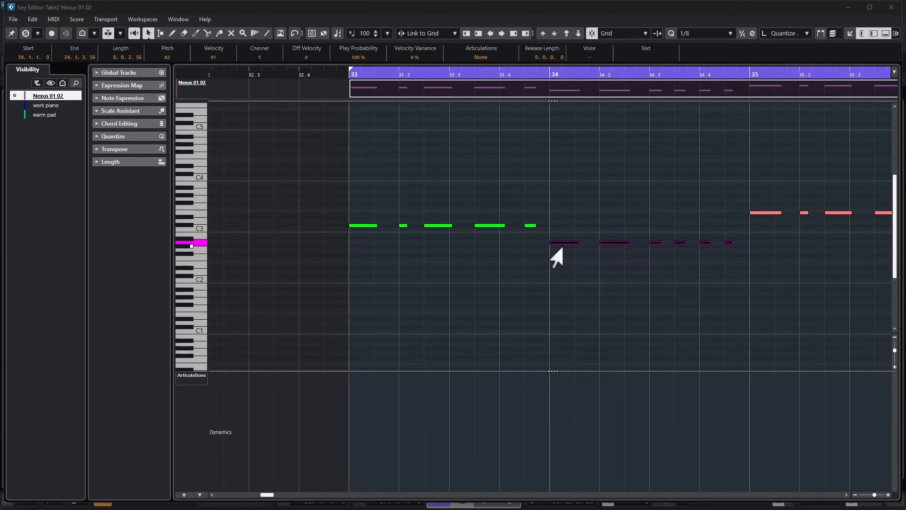
Transpose only the first note of bar 34 up in semitone steps and back down to A2
{"action": "left_click_drag", "start_coordinate": [563, 233], "coordinate": [574, 265]}
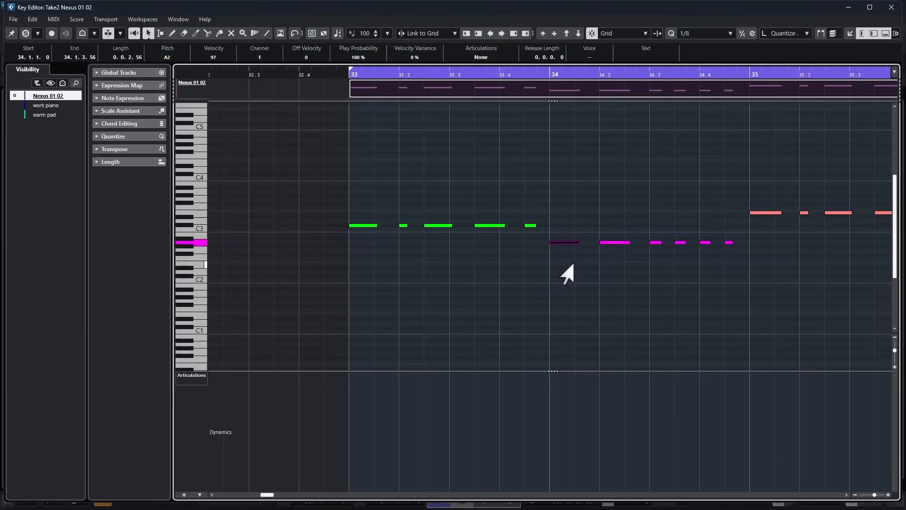
{"action": "key", "text": "Up"}
{"action": "key", "text": "Up"}
{"action": "key", "text": "Up"}
{"action": "key", "text": "Up"}
{"action": "key", "text": "Up"}
{"action": "key", "text": "Up"}
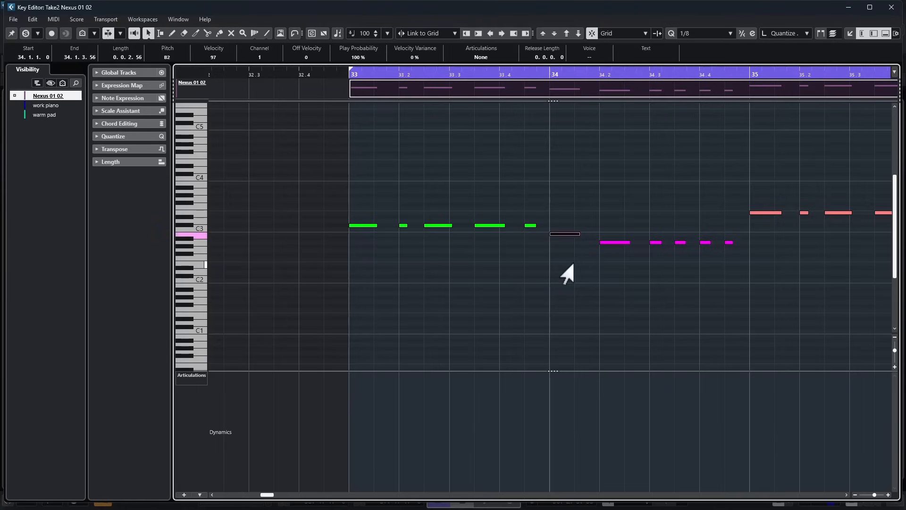
{"action": "key", "text": "Down"}
{"action": "key", "text": "Down"}
{"action": "key", "text": "Down"}
{"action": "key", "text": "Down"}
{"action": "key", "text": "Down"}
{"action": "key", "text": "Down"}
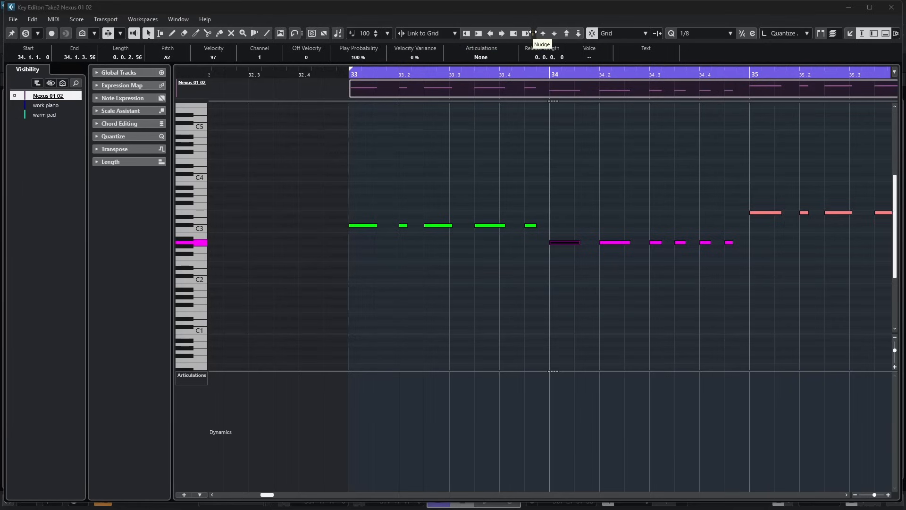
Extend the start of bar 34's first note back to 33.4.3 and move the note down to C2
{"action": "left_click", "coordinate": [466, 33]}
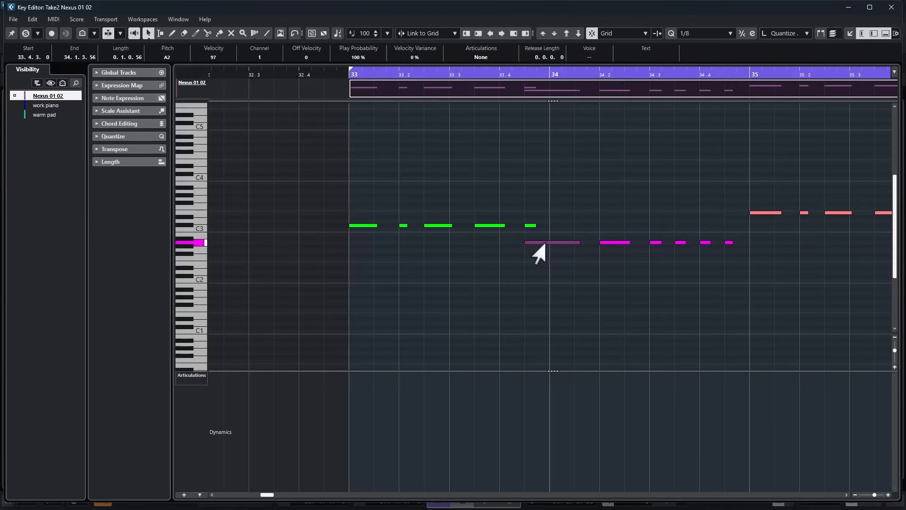
{"action": "left_click_drag", "start_coordinate": [543, 244], "coordinate": [538, 282]}
{"action": "left_click", "coordinate": [513, 286]}
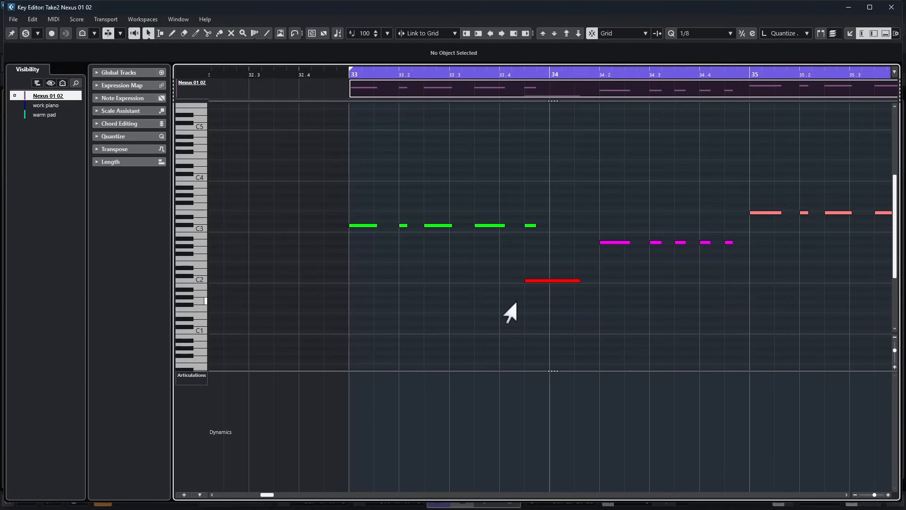
Lengthen and shorten the C2 note from its start in eighth-note grid steps, restoring its start to 33.4.3
{"action": "left_click", "coordinate": [528, 280]}
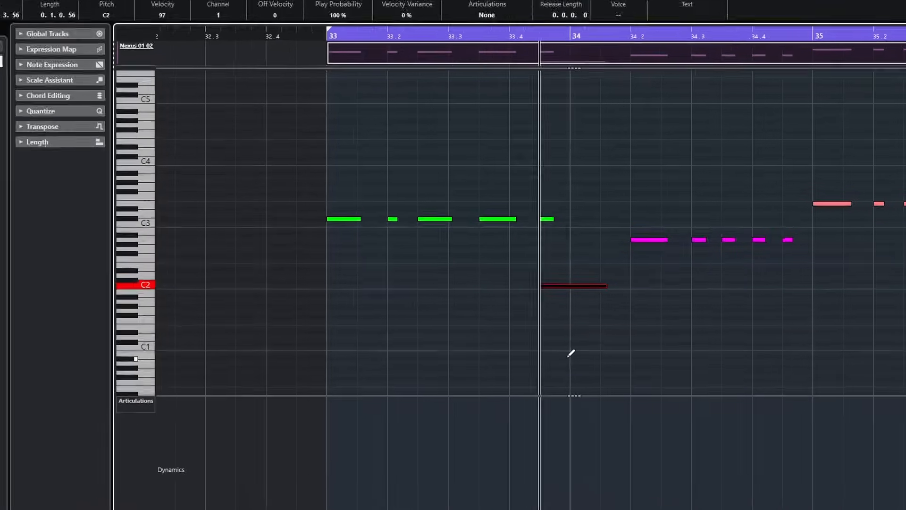
{"action": "key", "text": "alt+Left"}
{"action": "key", "text": "alt+Left"}
{"action": "key", "text": "alt+Left"}
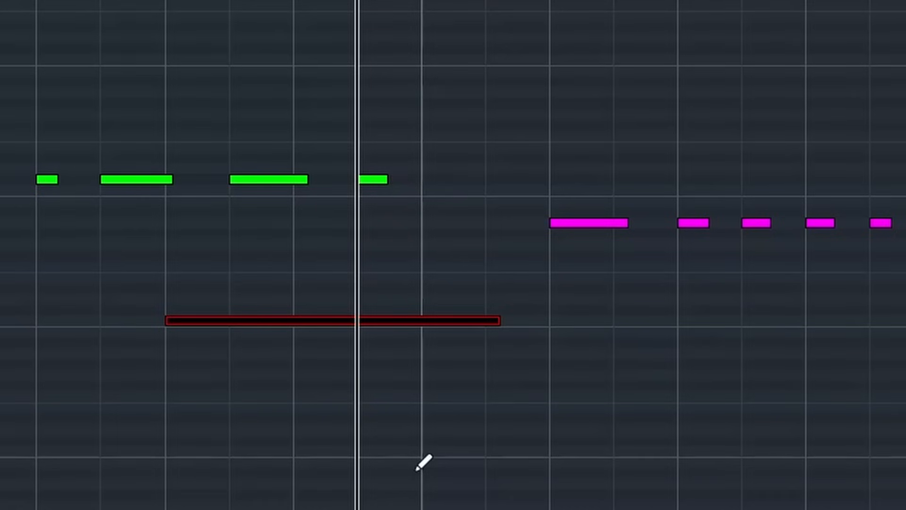
{"action": "key", "text": "alt+e"}
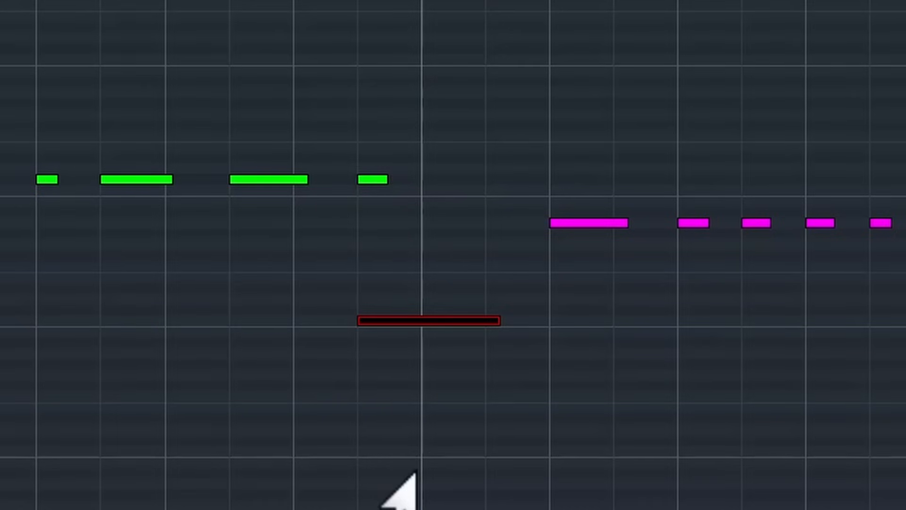
{"action": "key", "text": "alt+Right"}
{"action": "key", "text": "alt+Right"}
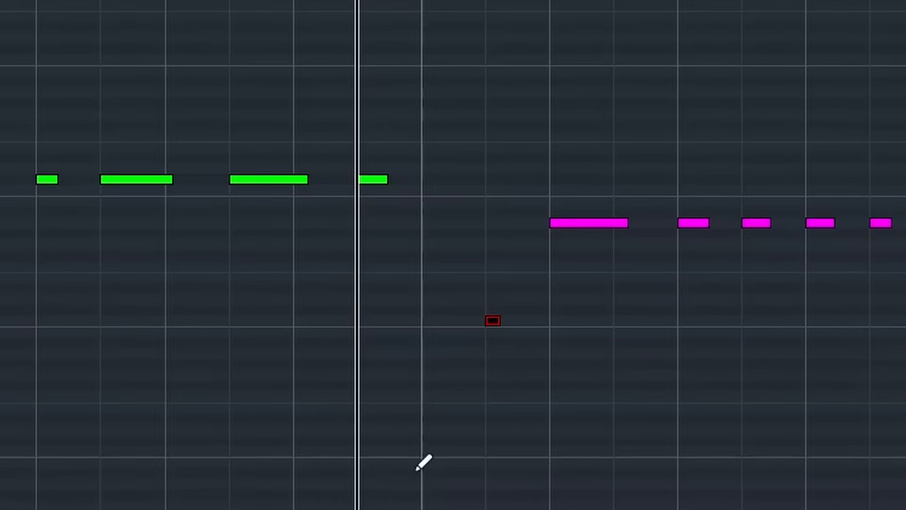
{"action": "key", "text": "alt+e"}
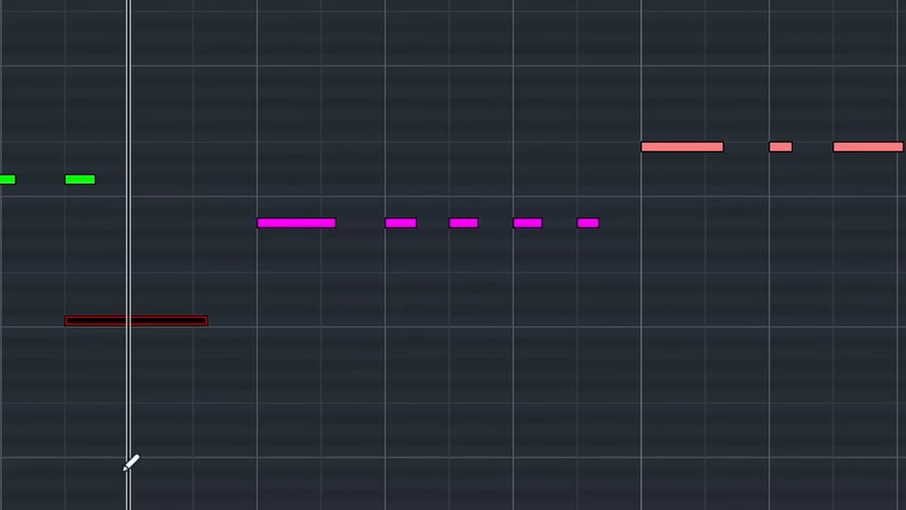
Extend the end of the C2 note by eight eighth-note grid steps
{"action": "key", "text": "shift+Right"}
{"action": "key", "text": "shift+Right"}
{"action": "key", "text": "shift+Right"}
{"action": "key", "text": "shift+Right"}
{"action": "key", "text": "shift+Right"}
{"action": "key", "text": "shift+Right"}
{"action": "key", "text": "shift+Right"}
{"action": "key", "text": "shift+Right"}
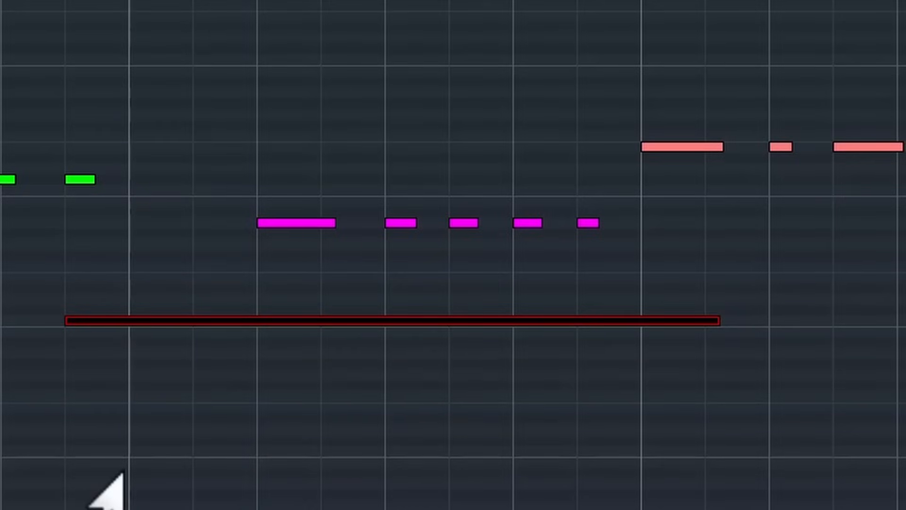
Shorten the C2 note from its end by eight eighth-note grid steps
{"action": "key", "text": "shift+Left"}
{"action": "key", "text": "shift+Left"}
{"action": "key", "text": "shift+Left"}
{"action": "key", "text": "shift+Left"}
{"action": "key", "text": "shift+Left"}
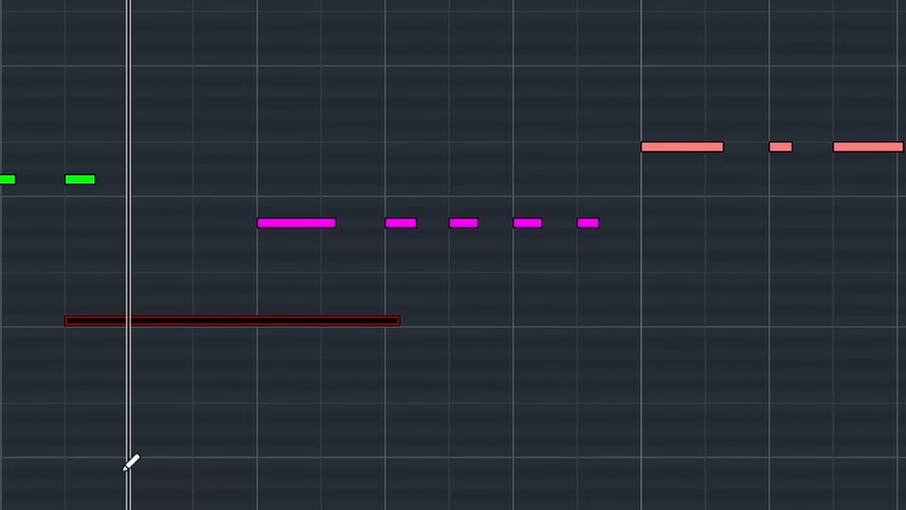
{"action": "key", "text": "shift+Left"}
{"action": "key", "text": "shift+Left"}
{"action": "key", "text": "shift+Left"}
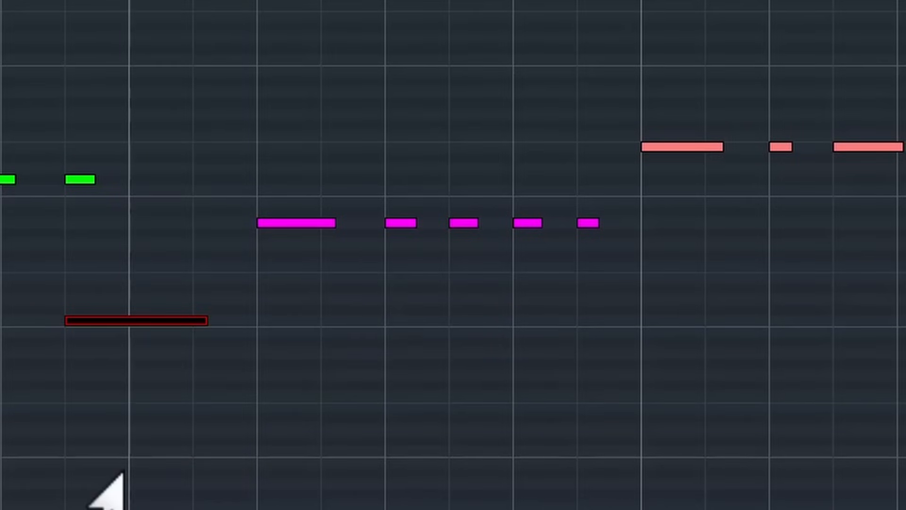
Nudge the whole C2 note several eighth-note steps earlier and back to a start of 33.4.3
{"action": "key", "text": "Left"}
{"action": "key", "text": "Left"}
{"action": "key", "text": "Left"}
{"action": "key", "text": "Left"}
{"action": "key", "text": "Left"}
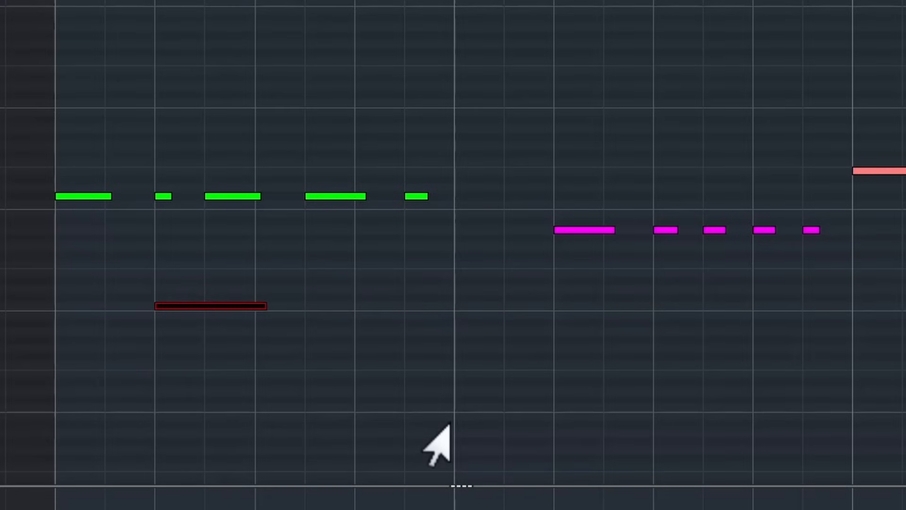
{"action": "key", "text": "Left"}
{"action": "key", "text": "Left"}
{"action": "key", "text": "Right"}
{"action": "key", "text": "Right"}
{"action": "key", "text": "Right"}
{"action": "key", "text": "Right"}
{"action": "key", "text": "Right"}
{"action": "key", "text": "Right"}
{"action": "key", "text": "Right"}
{"action": "key", "text": "Right"}
{"action": "key", "text": "Right"}
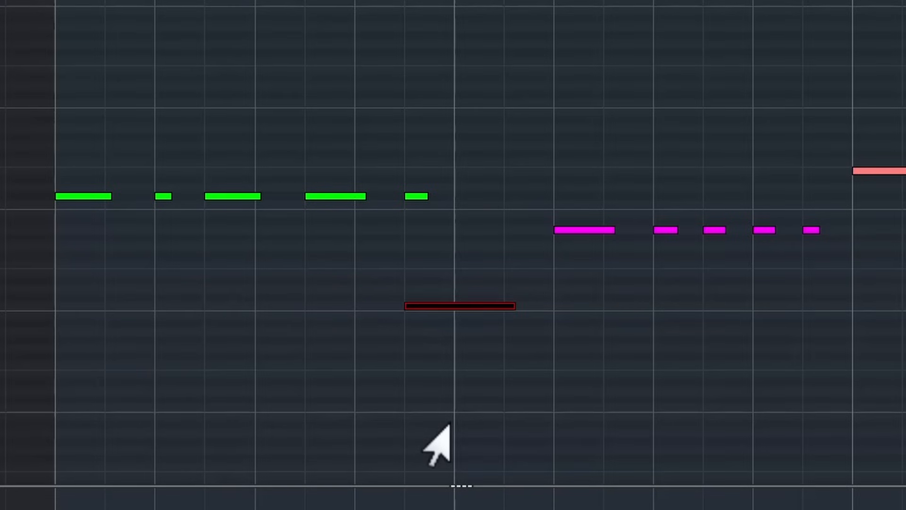
Nudge the C2 note back and forth in eighth-note steps, leaving its start at 33.4.1
{"action": "key", "text": "Left"}
{"action": "key", "text": "Left"}
{"action": "key", "text": "Left"}
{"action": "key", "text": "Right"}
{"action": "key", "text": "Right"}
{"action": "key", "text": "Right"}
{"action": "key", "text": "Right"}
{"action": "key", "text": "Left"}
{"action": "key", "text": "Left"}
{"action": "key", "text": "Left"}
{"action": "key", "text": "Left"}
{"action": "key", "text": "Left"}
{"action": "key", "text": "Left"}
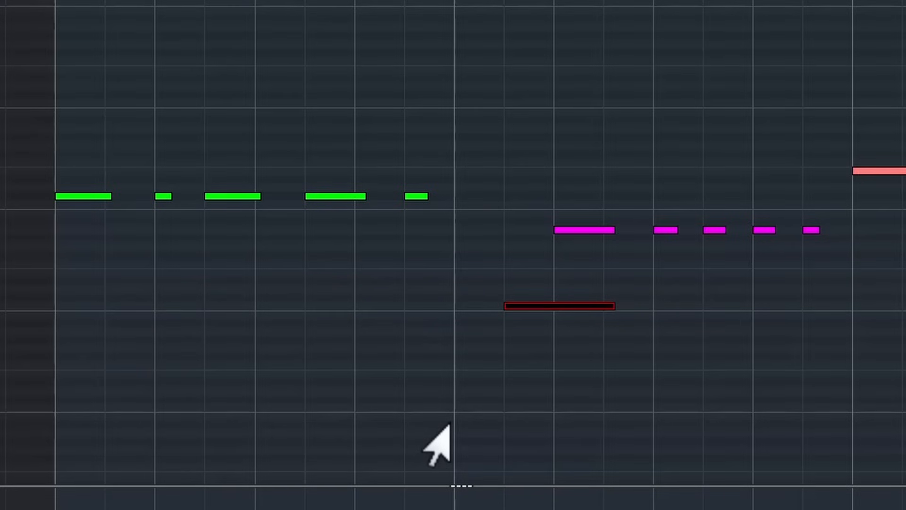
{"action": "key", "text": "Left"}
{"action": "key", "text": "Right"}
{"action": "key", "text": "Right"}
{"action": "key", "text": "Right"}
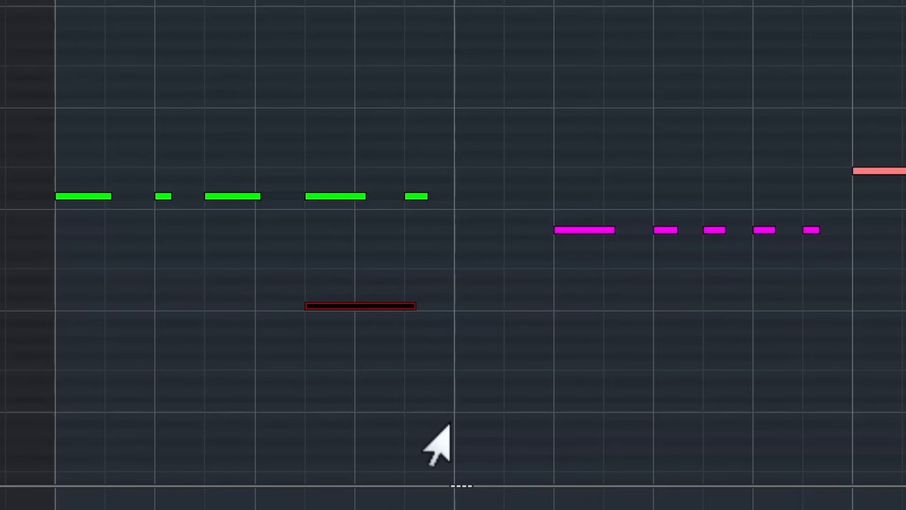
Add the A2 notes in bar 34 to the selection, nudge them with the C2 note earlier, and return the C2 note to 33.4.1
{"action": "left_click_drag", "start_coordinate": [407, 350], "coordinate": [861, 229]}
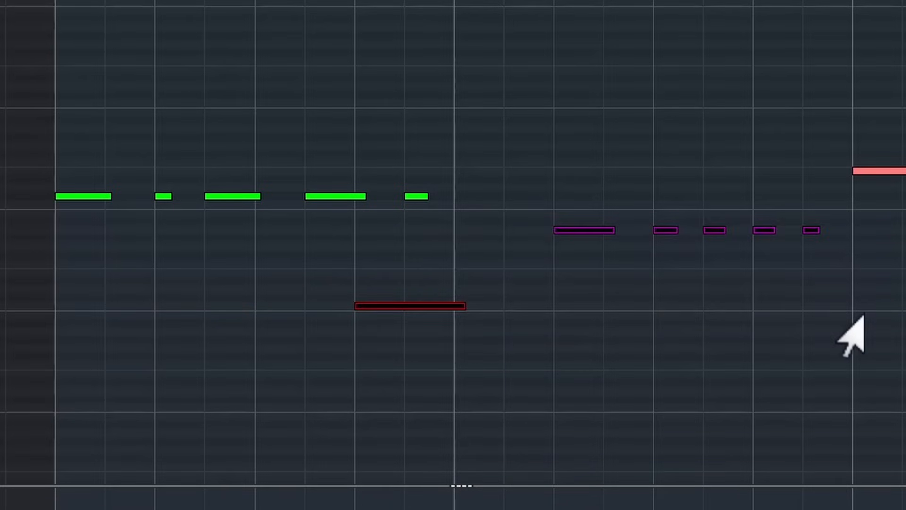
{"action": "key", "text": "Left"}
{"action": "key", "text": "Left"}
{"action": "key", "text": "Left"}
{"action": "key", "text": "Left"}
{"action": "key", "text": "Left"}
{"action": "key", "text": "Left"}
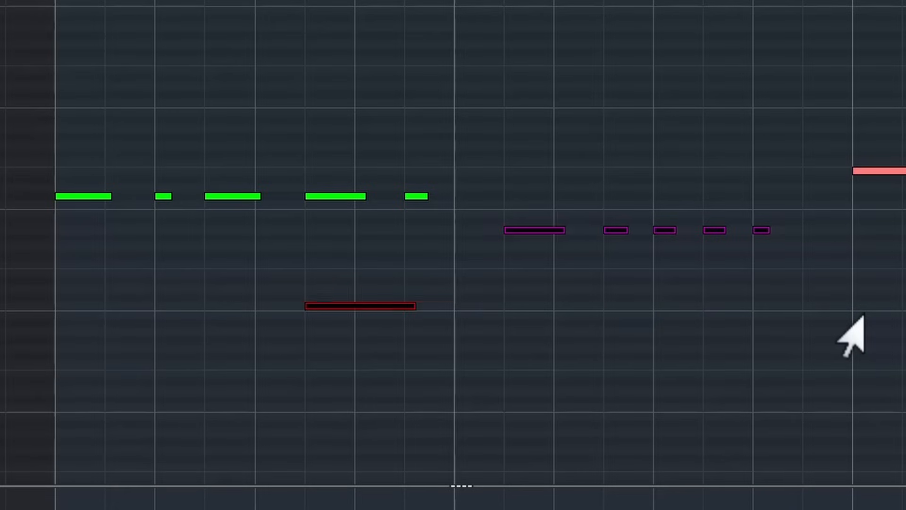
{"action": "key", "text": "Left"}
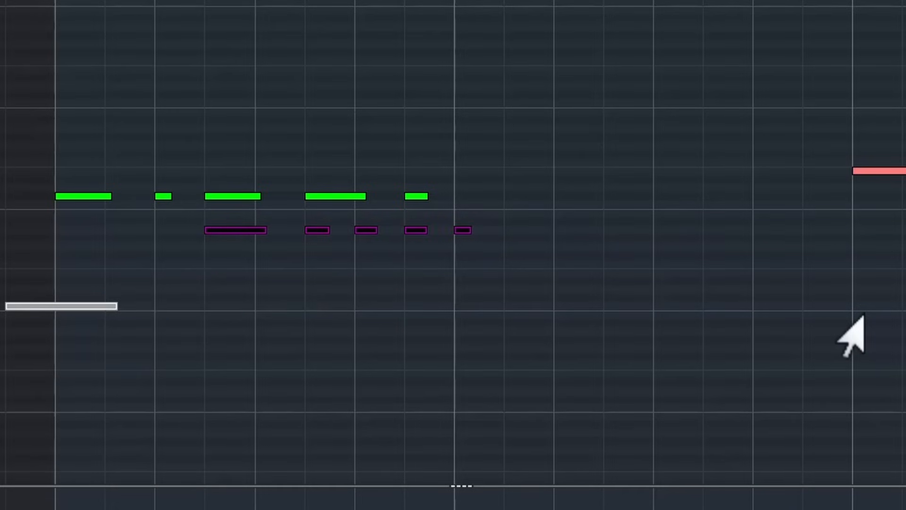
{"action": "key", "text": "Right"}
{"action": "key", "text": "Right"}
{"action": "key", "text": "Right"}
{"action": "key", "text": "Right"}
{"action": "key", "text": "Right"}
{"action": "key", "text": "Right"}
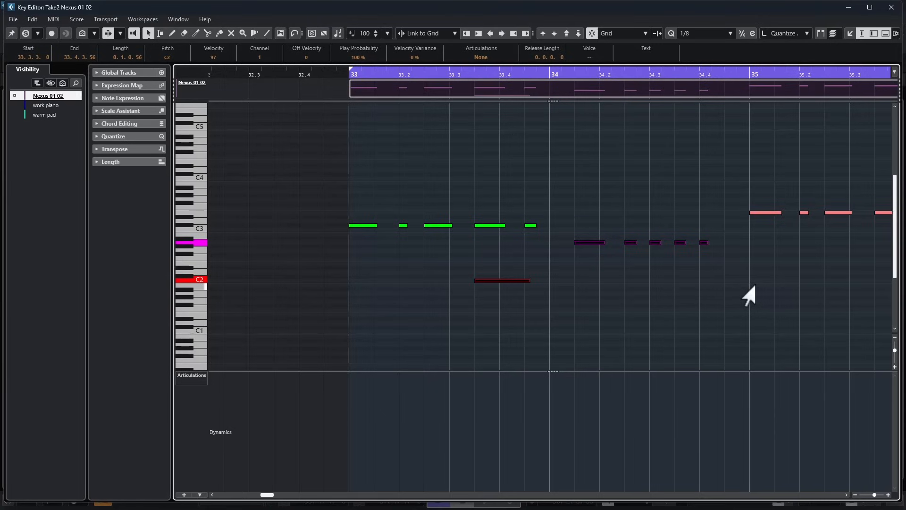
{"action": "key", "text": "Right"}
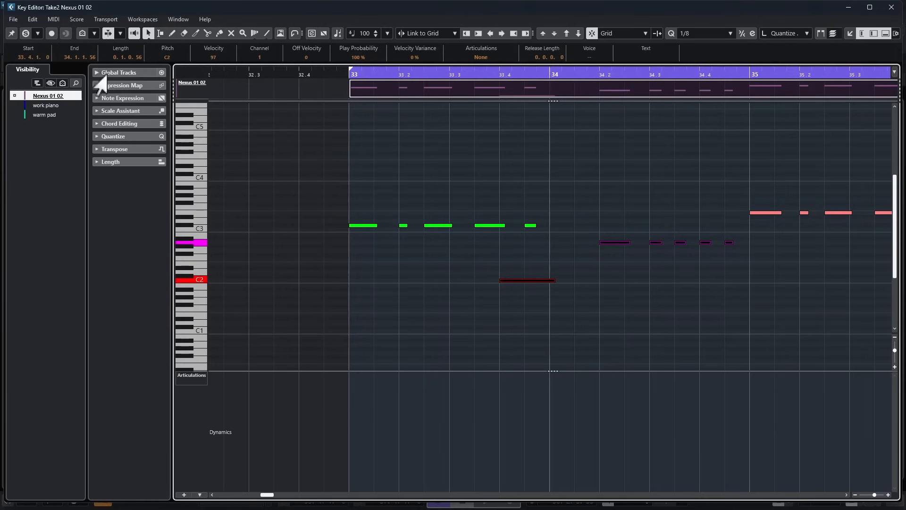
Place the project cursor at the middle of bar 32, move the start of the selected notes to it, and undo that move
{"action": "left_click", "coordinate": [249, 71]}
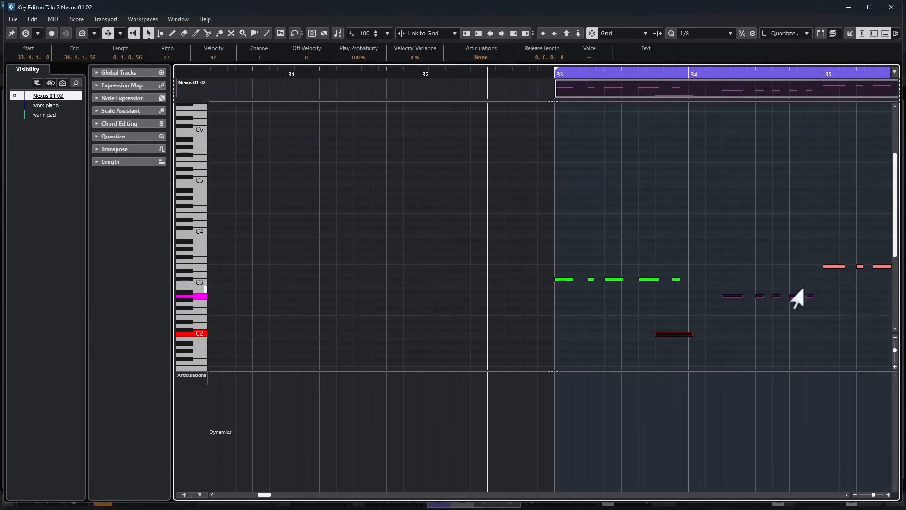
{"action": "left_click", "coordinate": [32, 19]}
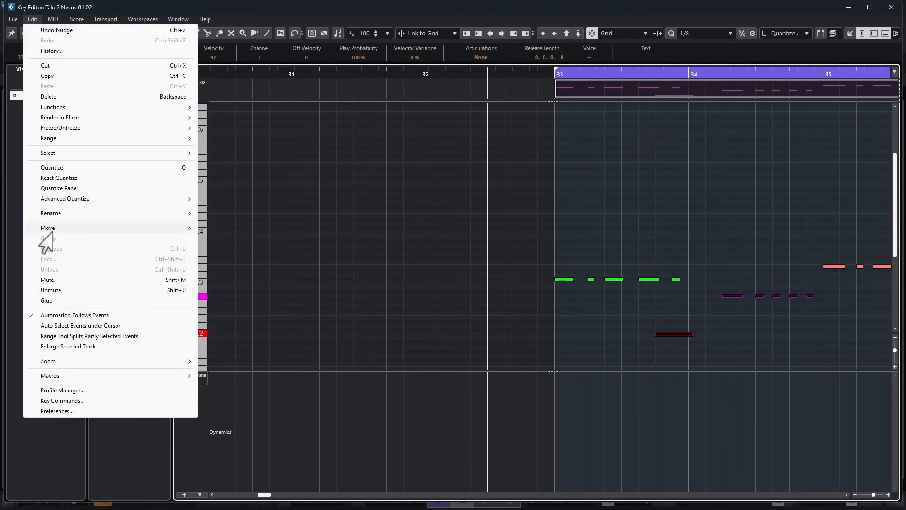
{"action": "mouse_move", "coordinate": [47, 228]}
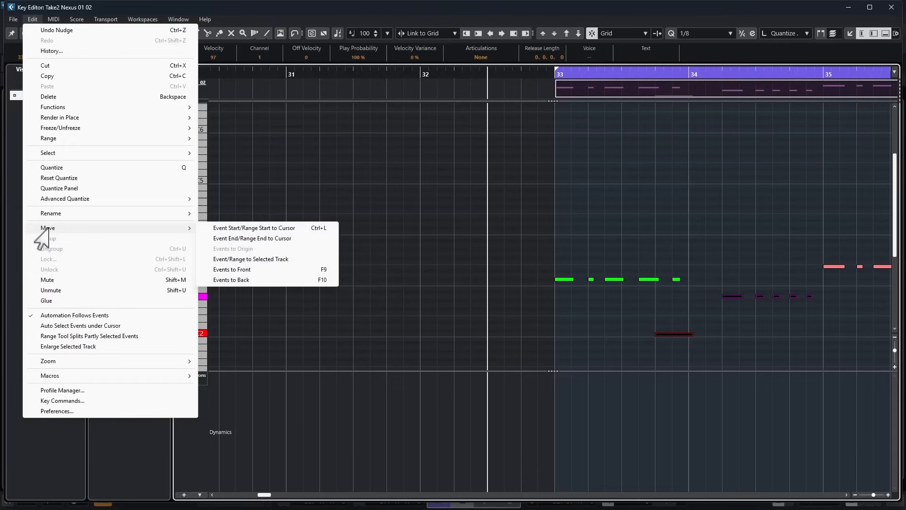
{"action": "left_click", "coordinate": [229, 229]}
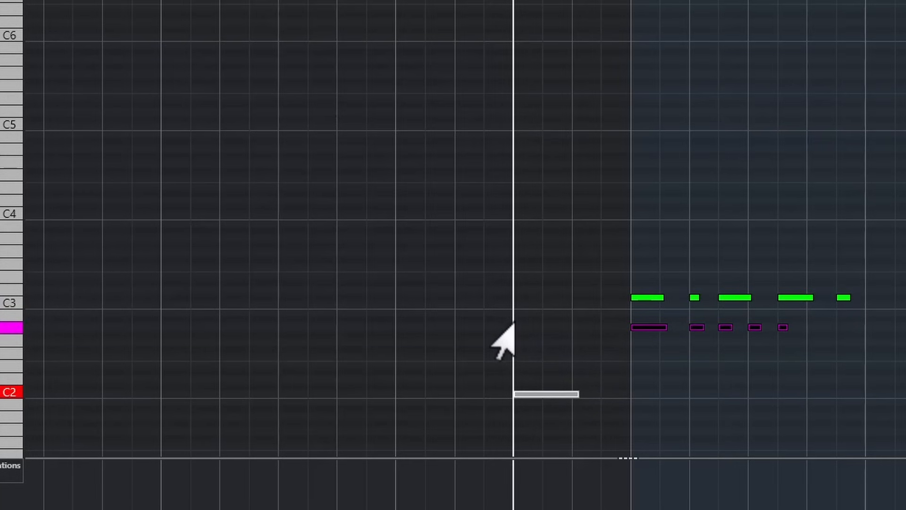
{"action": "key", "text": "ctrl+z"}
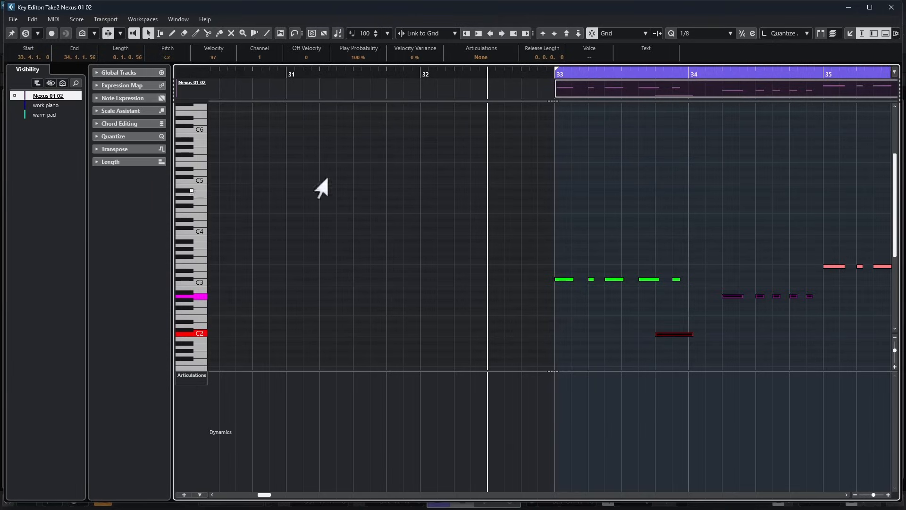
Move the selected C2 and A2 notes so that their end meets the project cursor
{"action": "left_click", "coordinate": [30, 20]}
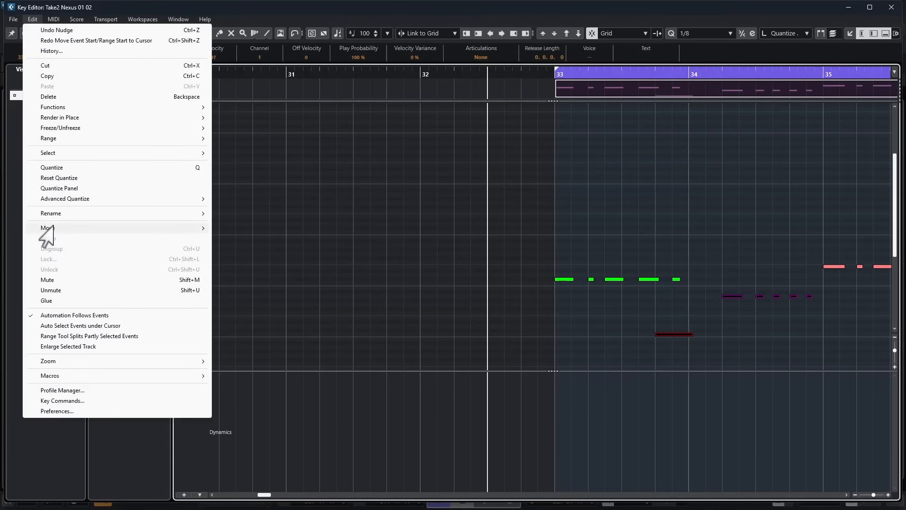
{"action": "mouse_move", "coordinate": [45, 228]}
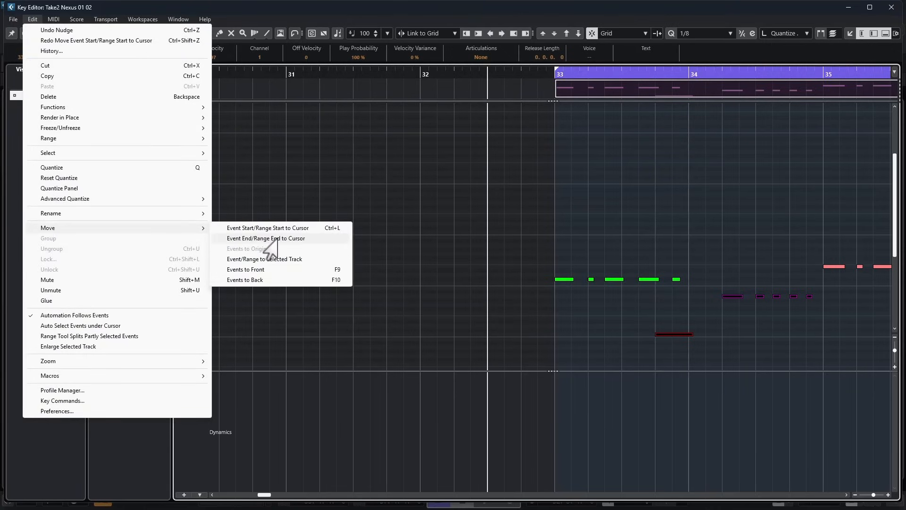
{"action": "left_click", "coordinate": [264, 238]}
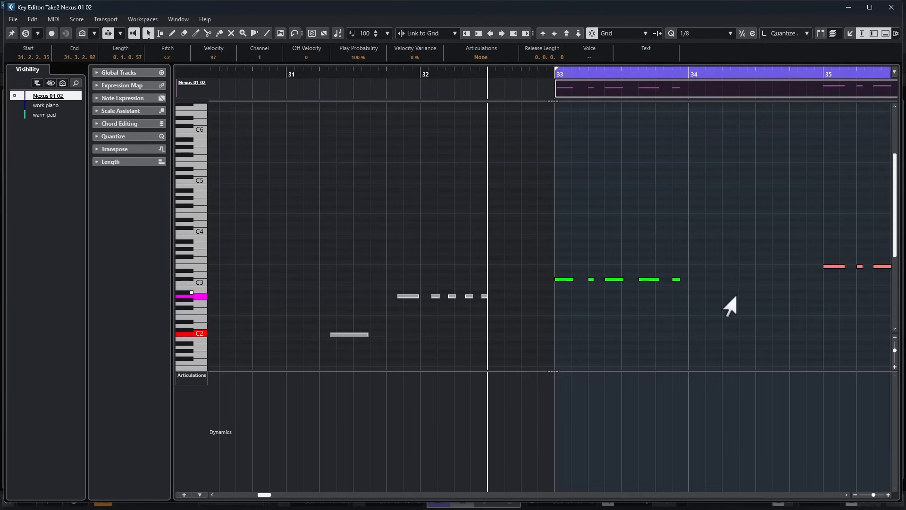
{"action": "left_click", "coordinate": [33, 19]}
{"action": "mouse_move", "coordinate": [53, 230]}
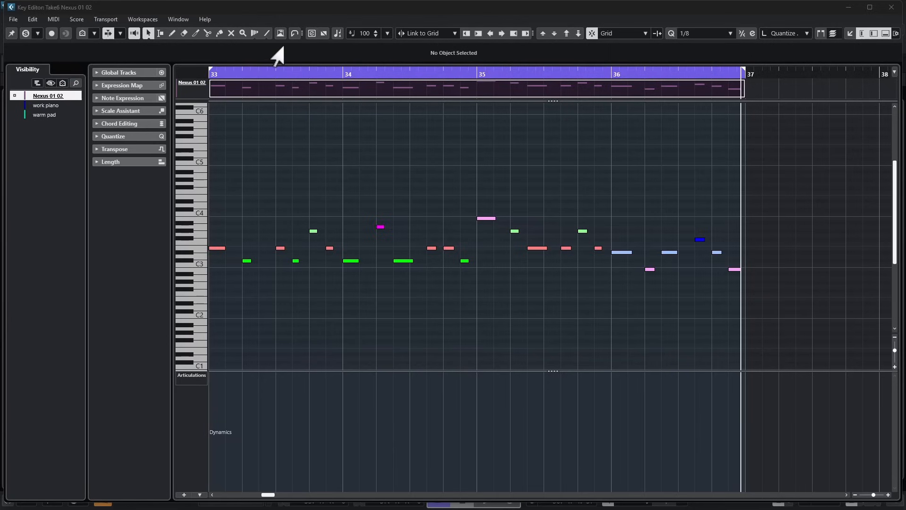
Select the B3 note at bar 35 and shift its start value to bar 36 and back to bar 35
{"action": "left_click", "coordinate": [423, 192]}
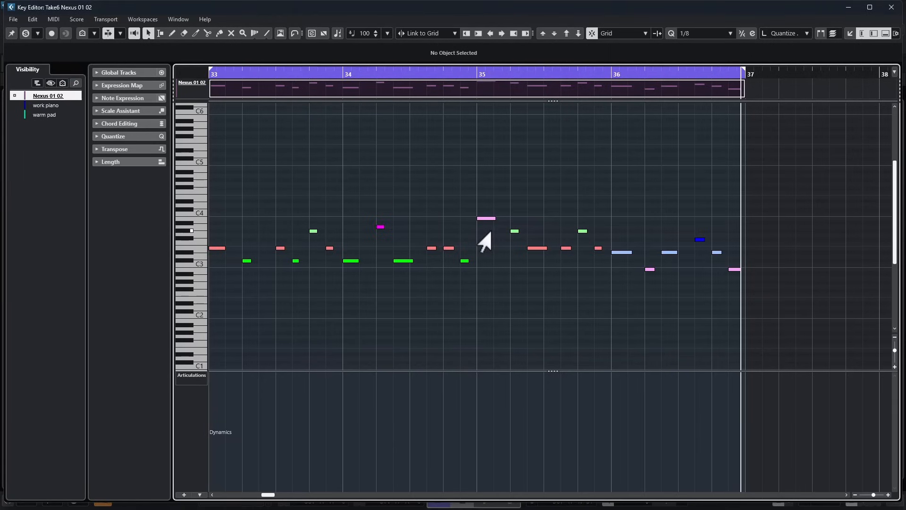
{"action": "left_click", "coordinate": [482, 218]}
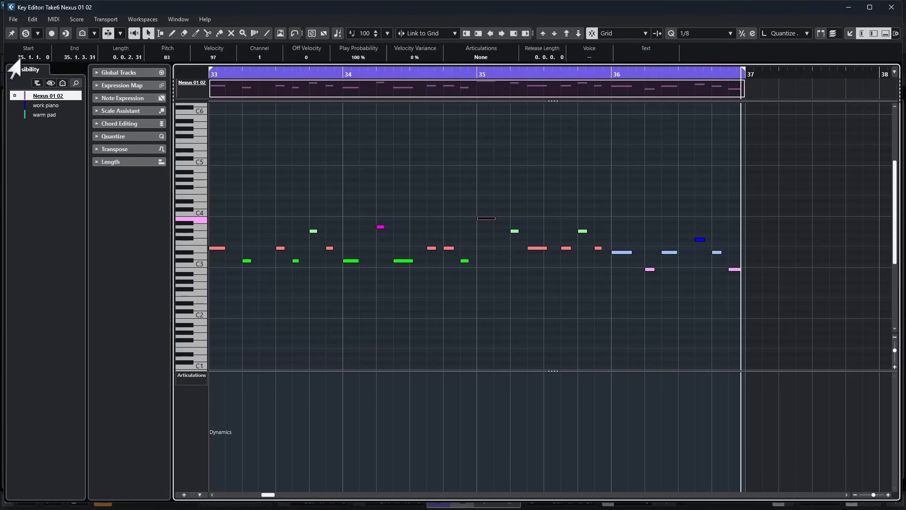
{"action": "scroll", "coordinate": [20, 58], "scroll_direction": "up", "scroll_amount": 1}
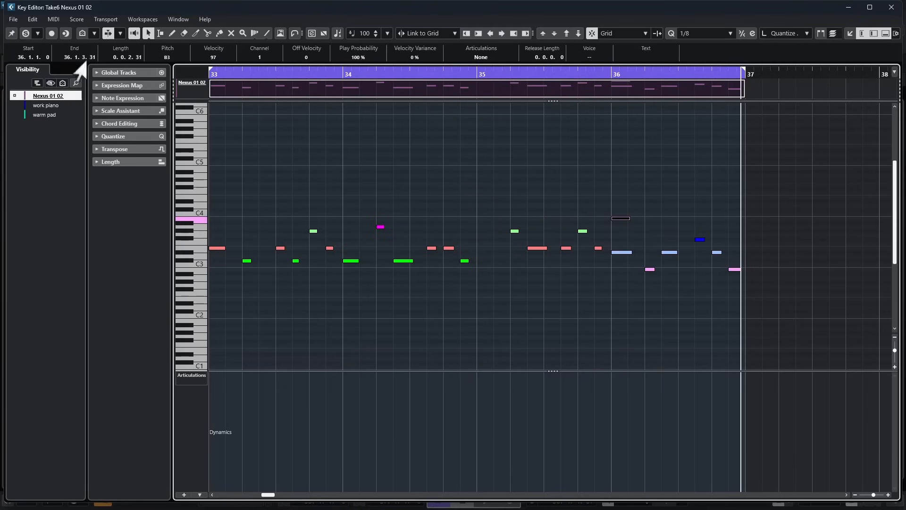
{"action": "scroll", "coordinate": [8, 58], "scroll_direction": "down", "scroll_amount": 1}
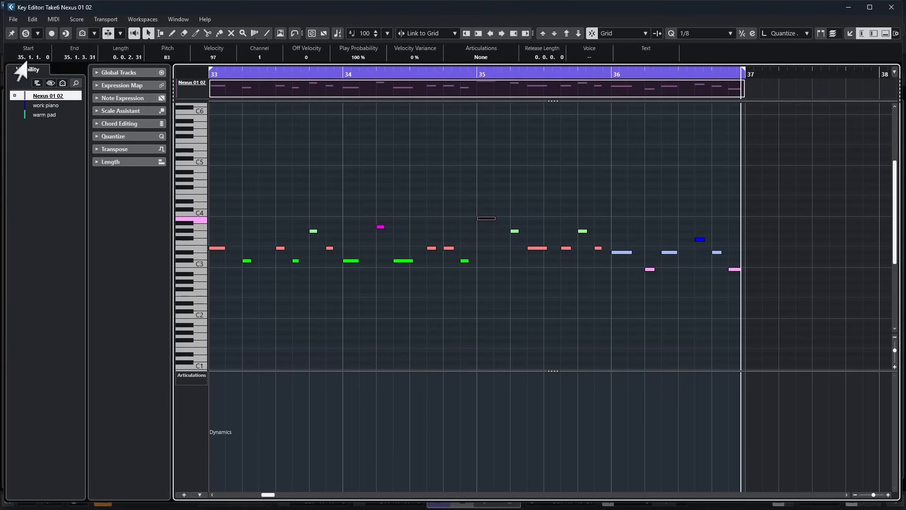
{"action": "scroll", "coordinate": [28, 58], "scroll_direction": "up", "scroll_amount": 1}
{"action": "scroll", "coordinate": [26, 57], "scroll_direction": "up", "scroll_amount": 3}
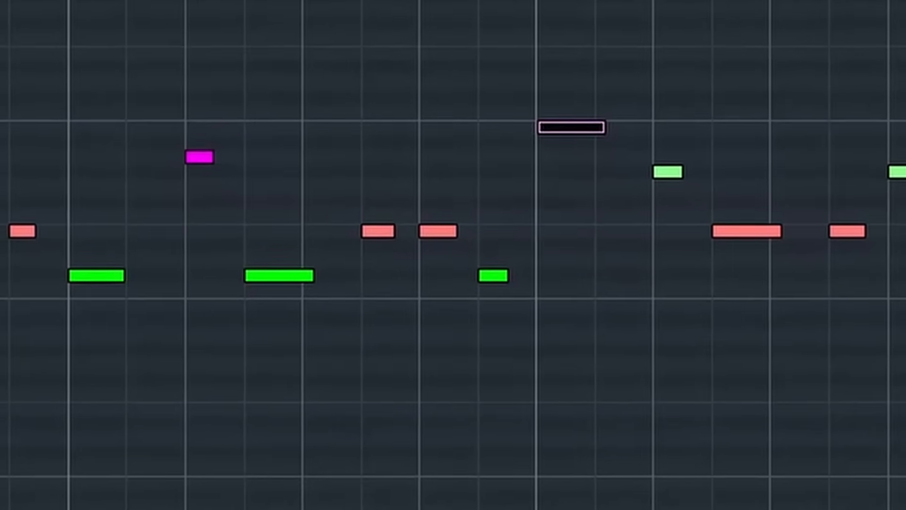
Move the B3 note slightly later than the bar 35 line and quantize it back to the grid
{"action": "key", "text": "ctrl+Right"}
{"action": "key", "text": "ctrl+Right"}
{"action": "key", "text": "ctrl+Right"}
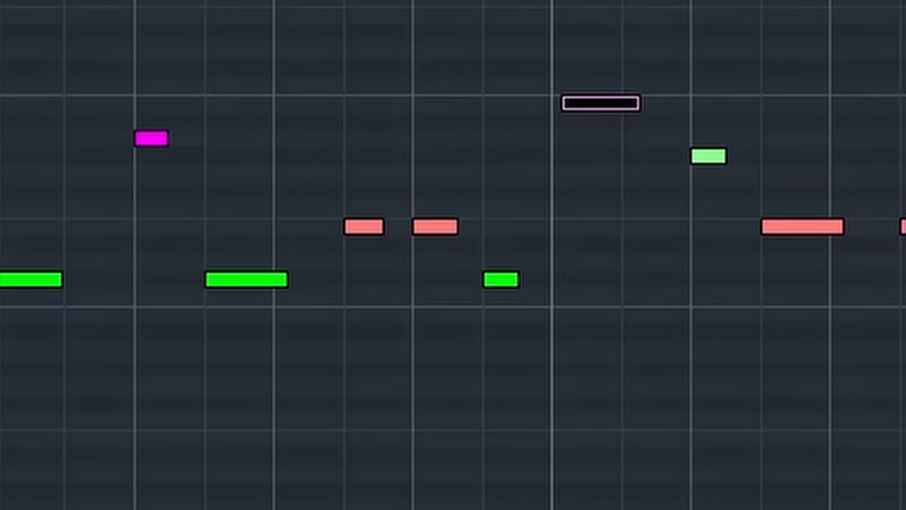
{"action": "key", "text": "q"}
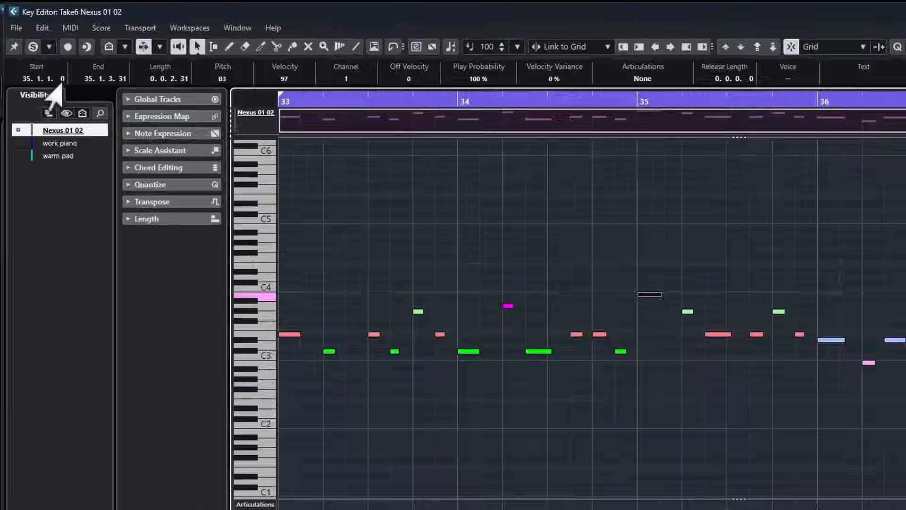
Increase the B3 note's start value in ticks up to 35.1.2.0, and step it slightly earlier again
{"action": "scroll", "coordinate": [46, 58], "scroll_direction": "up", "scroll_amount": 20}
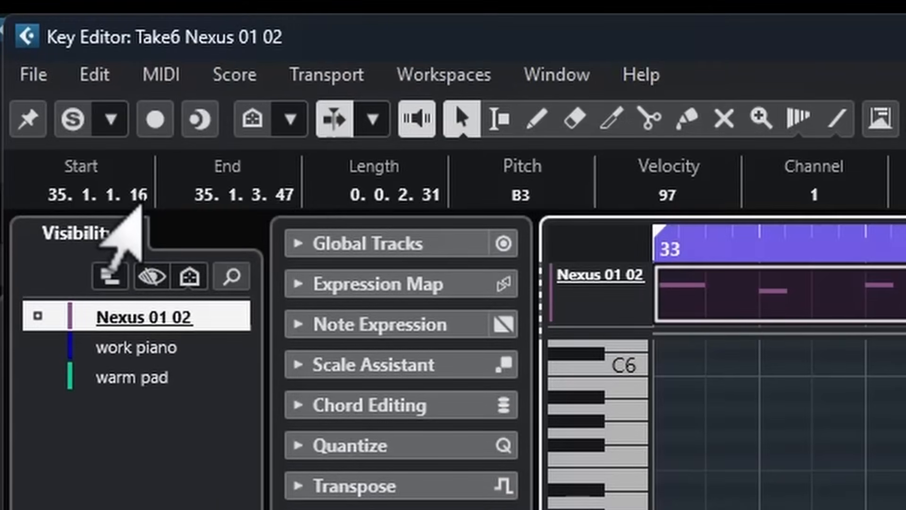
{"action": "scroll", "coordinate": [138, 206], "scroll_direction": "up", "scroll_amount": 20}
{"action": "scroll", "coordinate": [138, 206], "scroll_direction": "up", "scroll_amount": 20}
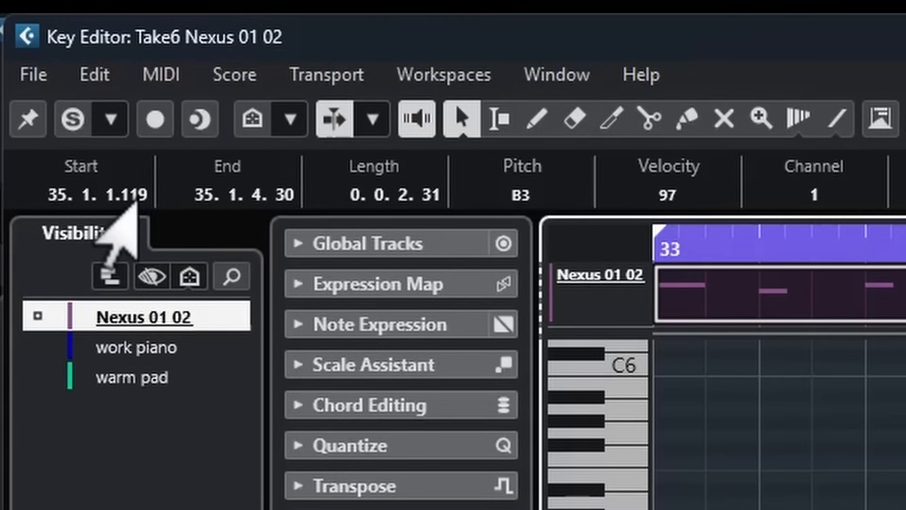
{"action": "scroll", "coordinate": [136, 202], "scroll_direction": "up", "scroll_amount": 1}
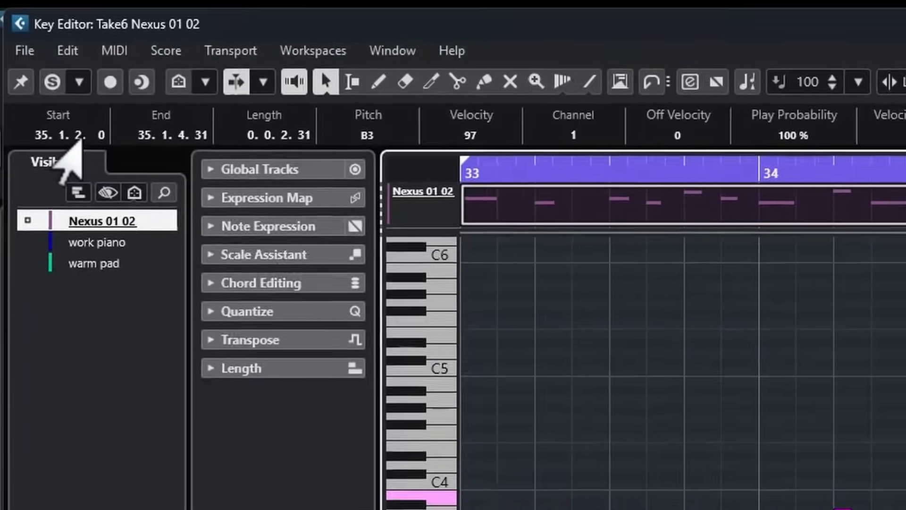
{"action": "scroll", "coordinate": [109, 198], "scroll_direction": "down", "scroll_amount": 5}
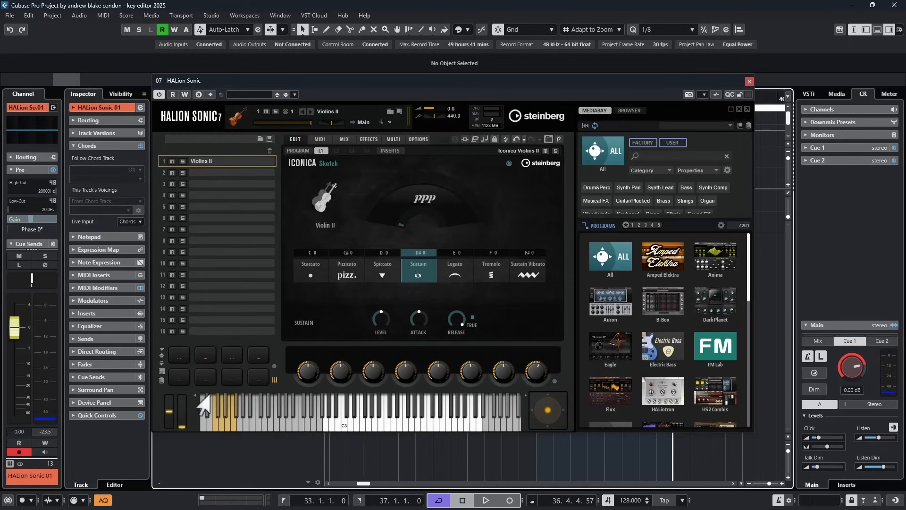
Raise the Violins II modulation to mp and choose the Staccato articulation in HALion Sonic
{"action": "mouse_move", "coordinate": [181, 421]}
{"action": "left_mouse_down"}
{"action": "mouse_move", "coordinate": [172, 403]}
{"action": "mouse_move", "coordinate": [177, 415]}
{"action": "left_mouse_up"}
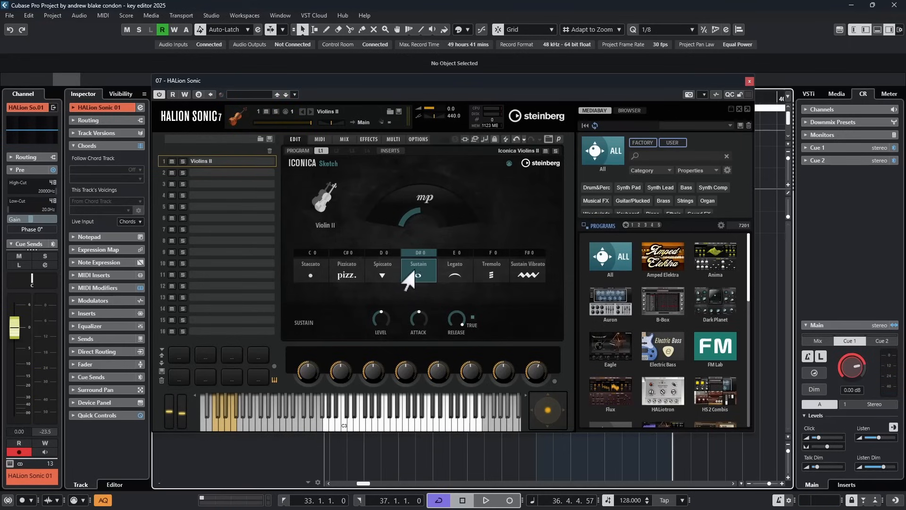
{"action": "left_click", "coordinate": [304, 273]}
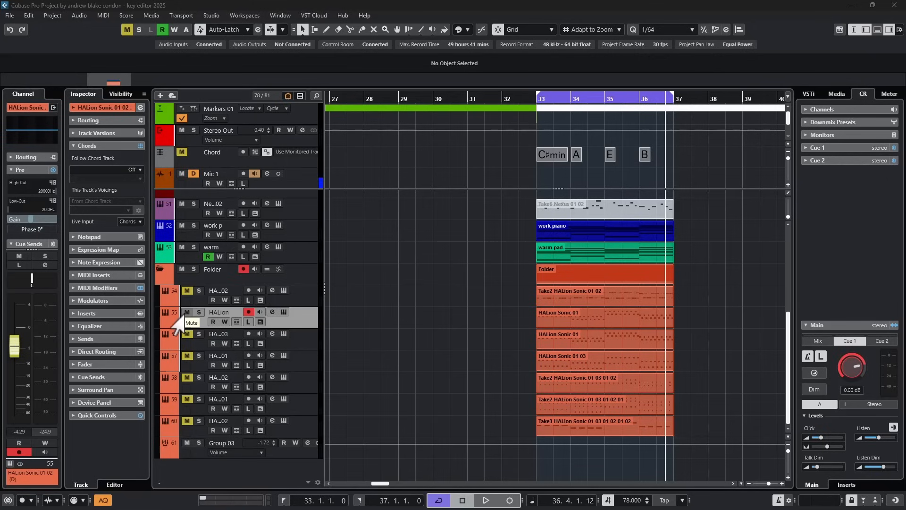
Play the loop from bar 33, unmute HALion Sonic tracks 56 to 60 one by one, and stop playback
{"action": "key", "text": "space"}
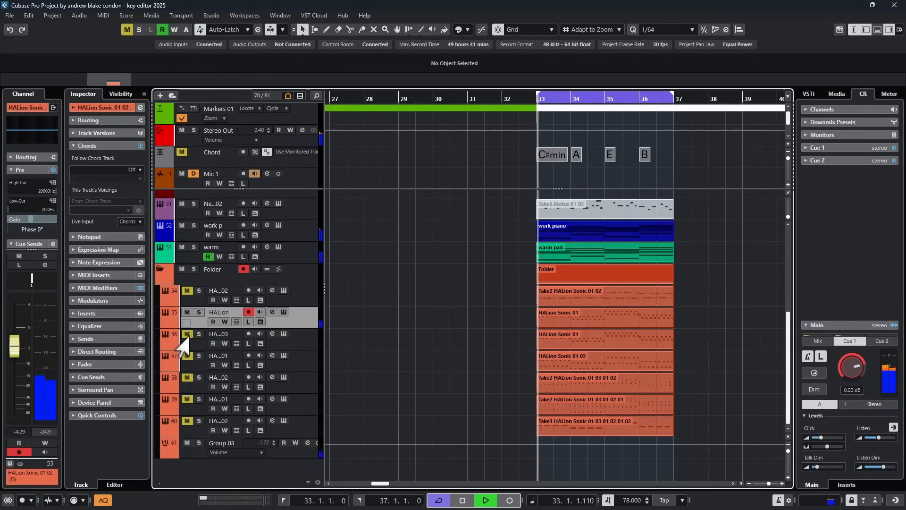
{"action": "left_click", "coordinate": [186, 335]}
{"action": "left_click", "coordinate": [187, 356]}
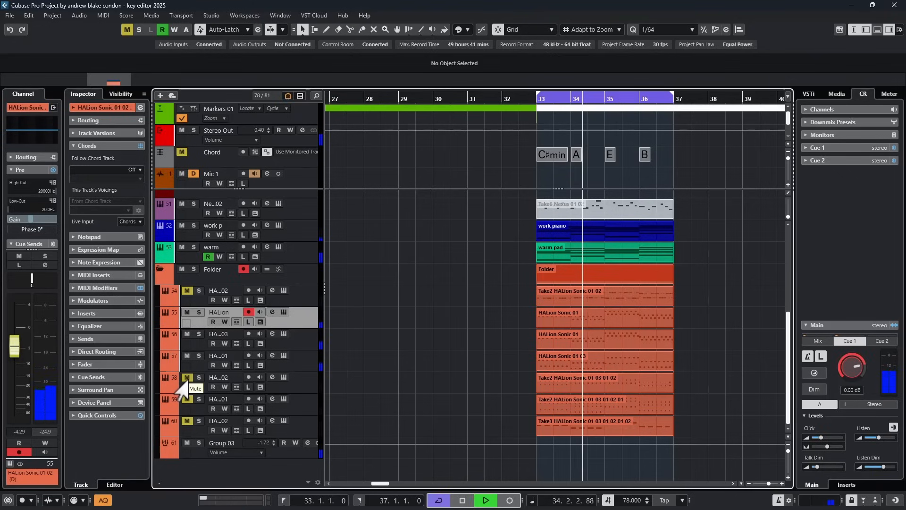
{"action": "left_click", "coordinate": [187, 377]}
{"action": "left_click", "coordinate": [187, 399]}
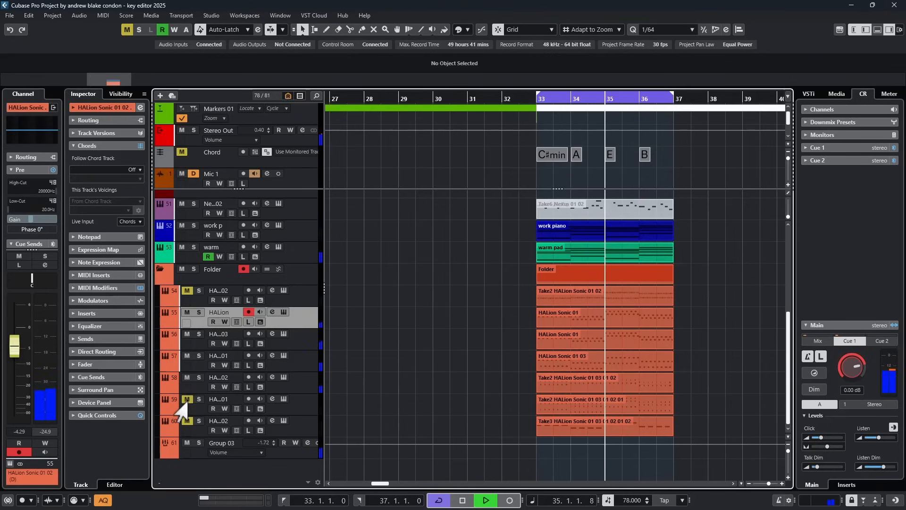
{"action": "left_click", "coordinate": [187, 420]}
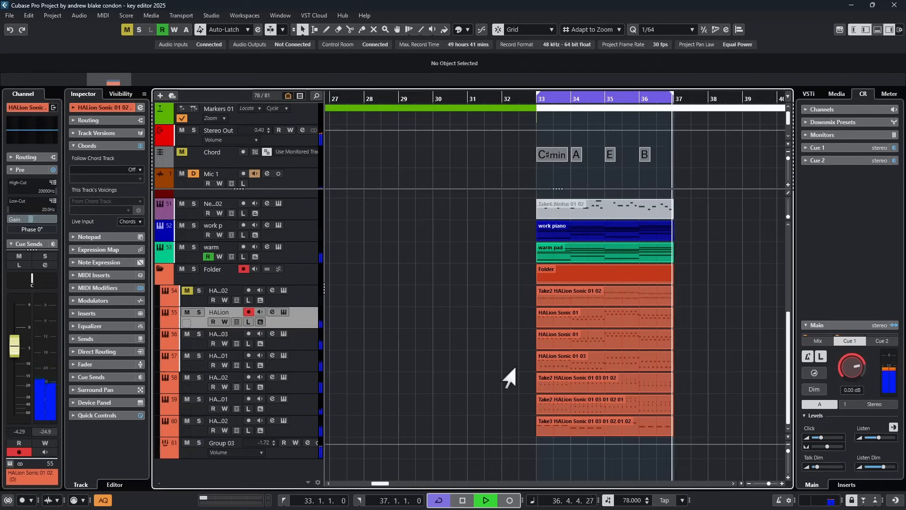
{"action": "key", "text": "space"}
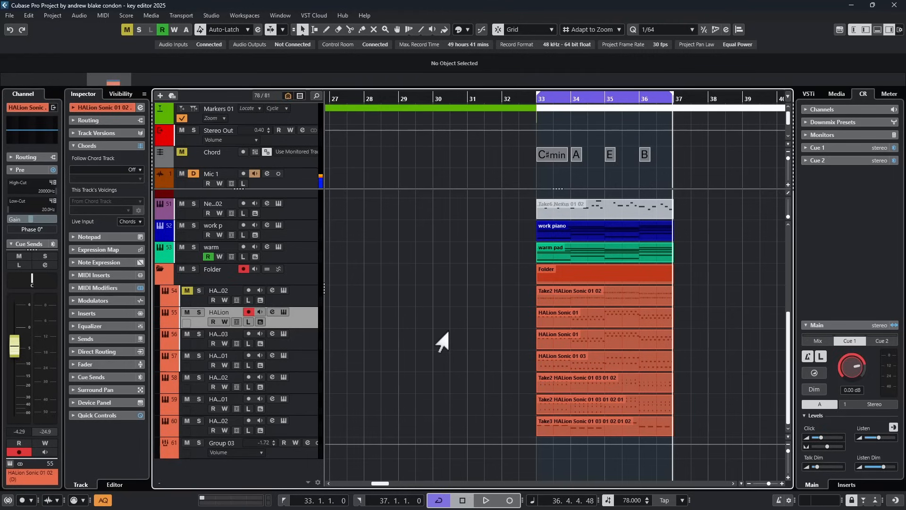
Open the HALion Sonic 01 part on track 56 in the Key Editor, play it from just before 35.3, and close the editor
{"action": "double_click", "coordinate": [588, 341]}
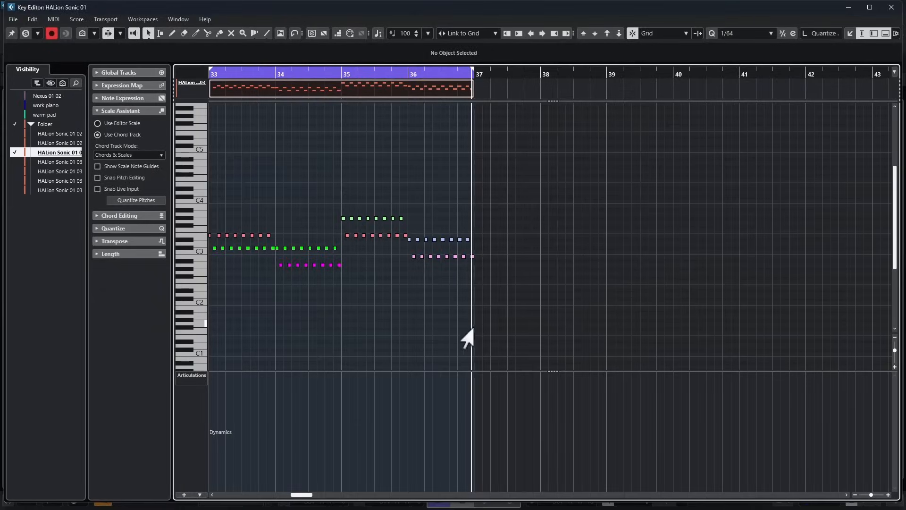
{"action": "scroll", "coordinate": [380, 247], "scroll_direction": "up", "scroll_amount": 5}
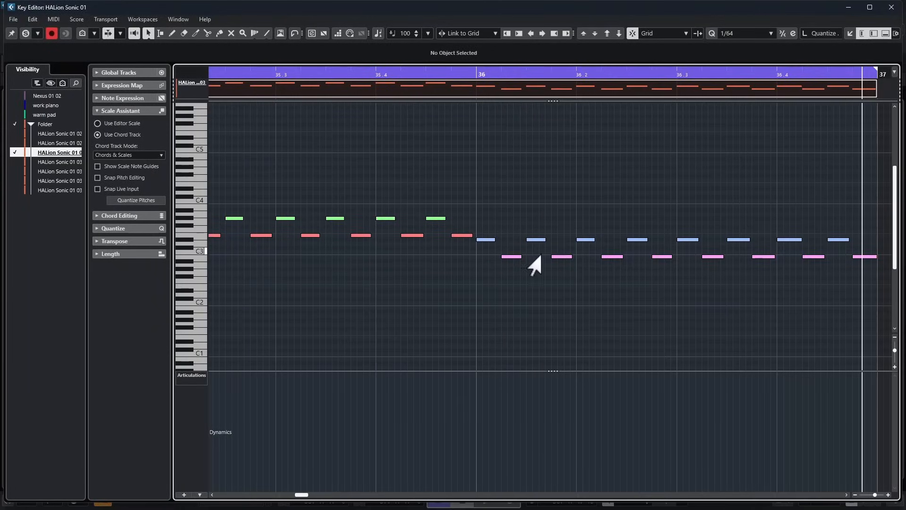
{"action": "left_click", "coordinate": [271, 72]}
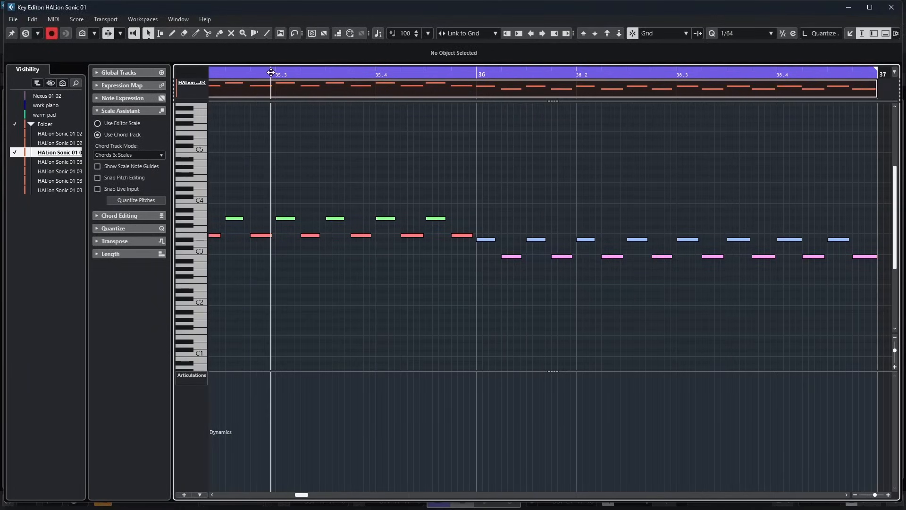
{"action": "key", "text": "space"}
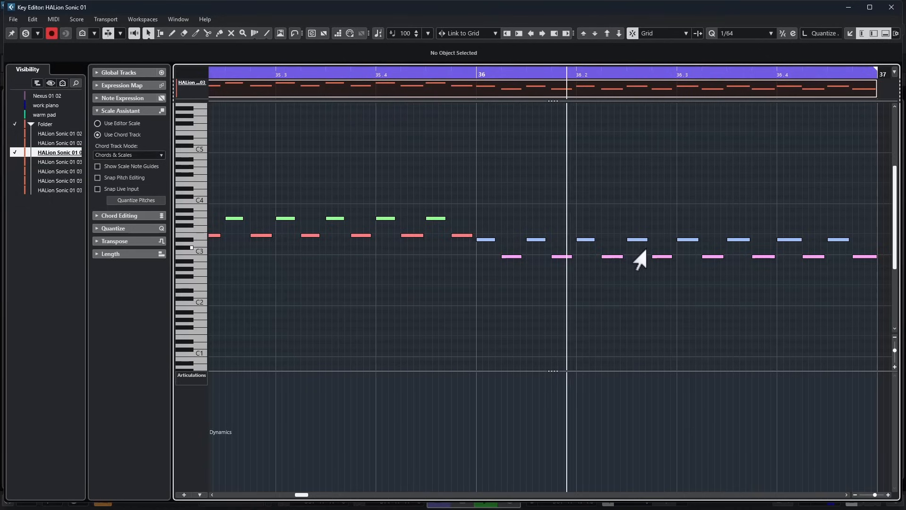
{"action": "key", "text": "space"}
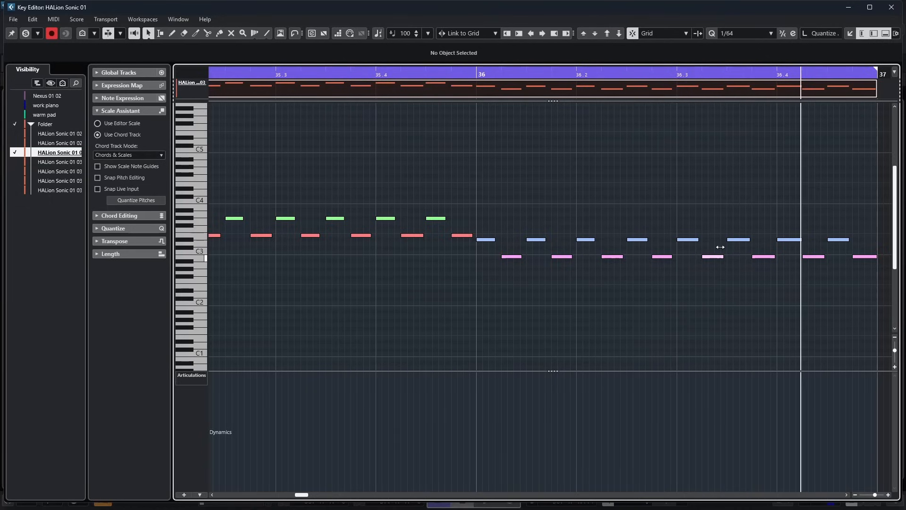
{"action": "key", "text": "Return"}
Select the HALion Sonic string parts together and shift their start earlier in ticks to 32.4.4.104
{"action": "left_click", "coordinate": [515, 296]}
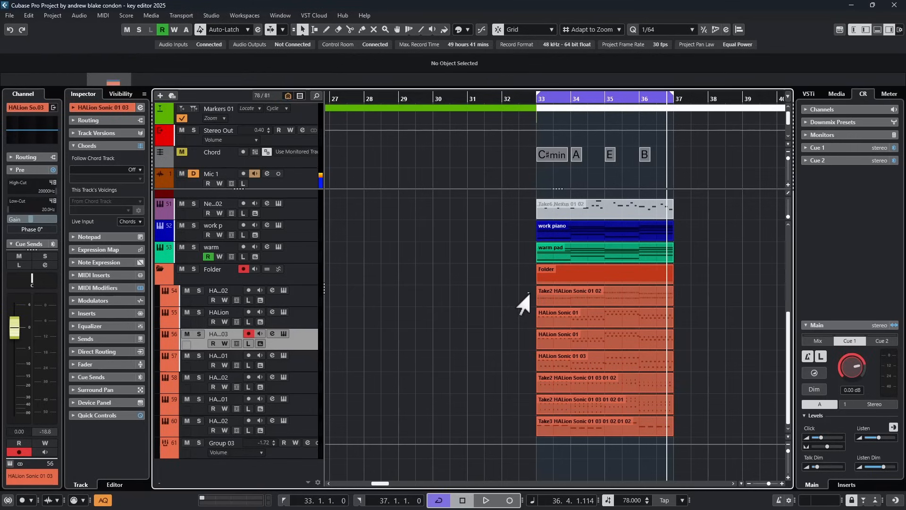
{"action": "left_click_drag", "start_coordinate": [529, 292], "coordinate": [660, 377]}
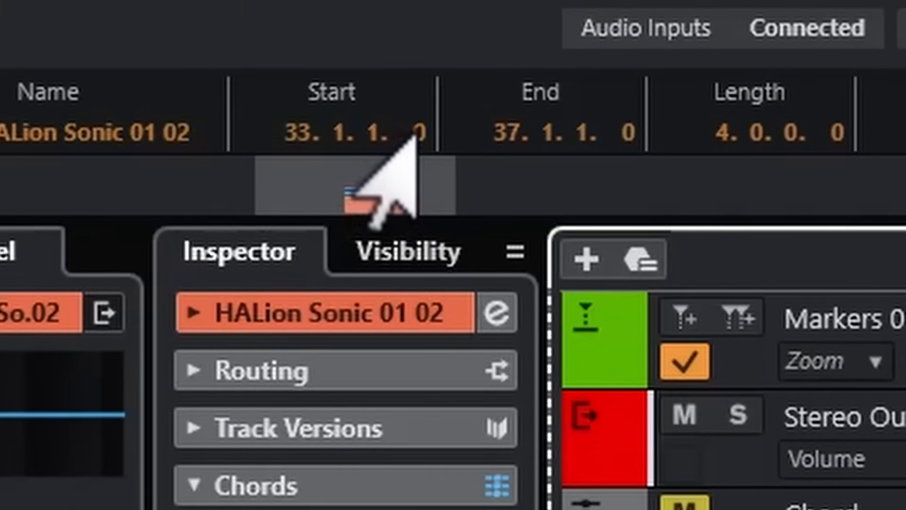
{"action": "scroll", "coordinate": [415, 136], "scroll_direction": "down", "scroll_amount": 17}
{"action": "scroll", "coordinate": [415, 137], "scroll_direction": "up", "scroll_amount": 1}
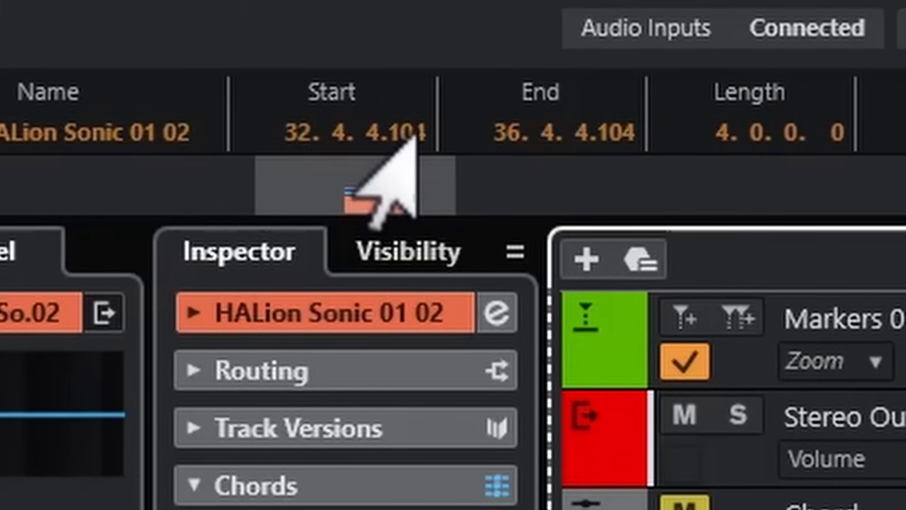
Shift the start of the selected string parts earlier to 32.4.4.95 and play the loop to check the timing
{"action": "scroll", "coordinate": [413, 137], "scroll_direction": "down", "scroll_amount": 9}
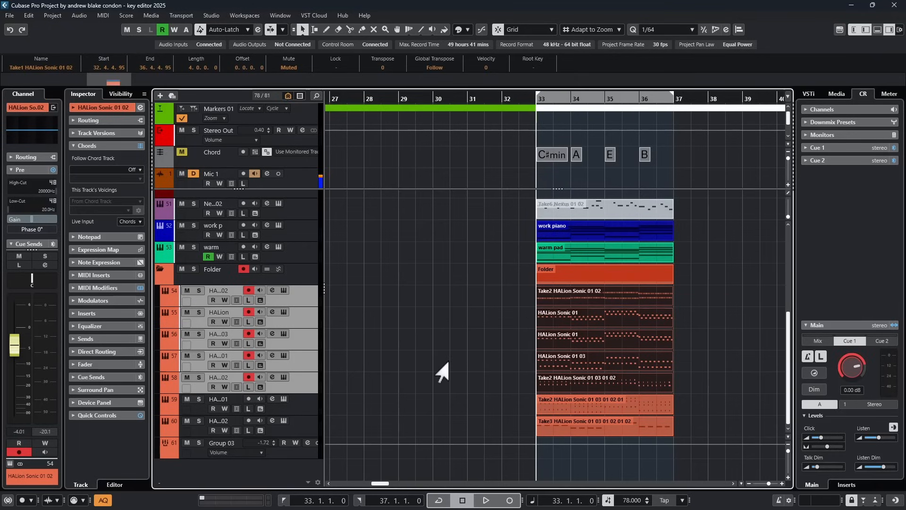
{"action": "key", "text": "space"}
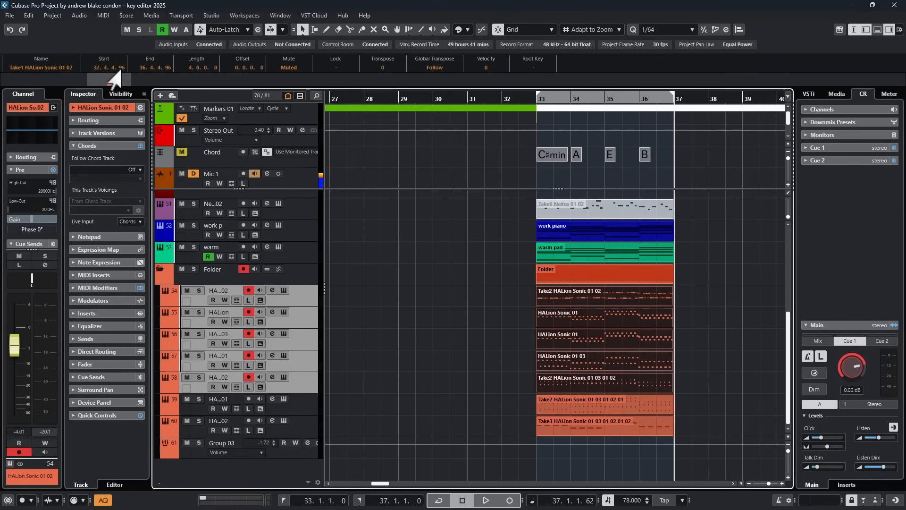
{"action": "scroll", "coordinate": [121, 70], "scroll_direction": "up", "scroll_amount": 15}
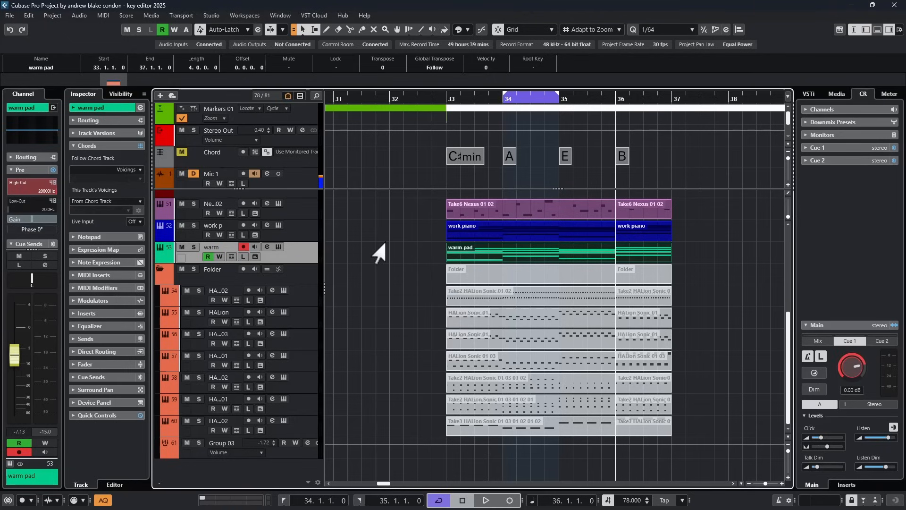
Select the range 34.1.1.0 to 35.1.1.0 on the warm pad part and split the part at the range borders
{"action": "left_click", "coordinate": [414, 274]}
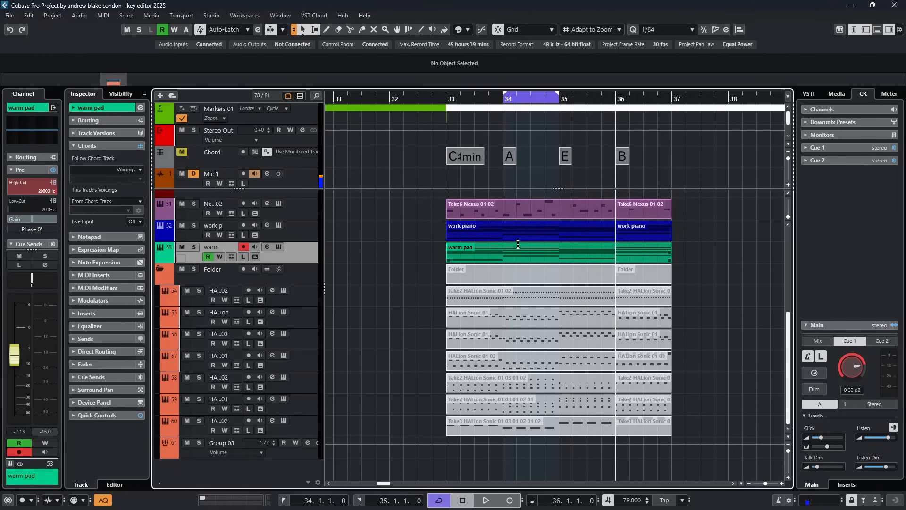
{"action": "left_click_drag", "start_coordinate": [504, 251], "coordinate": [557, 258]}
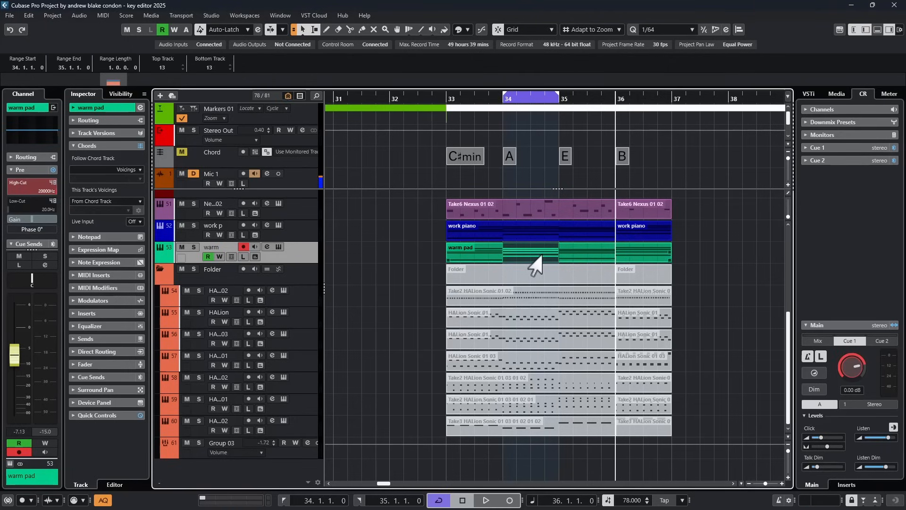
{"action": "left_click", "coordinate": [29, 15]}
{"action": "mouse_move", "coordinate": [60, 135]}
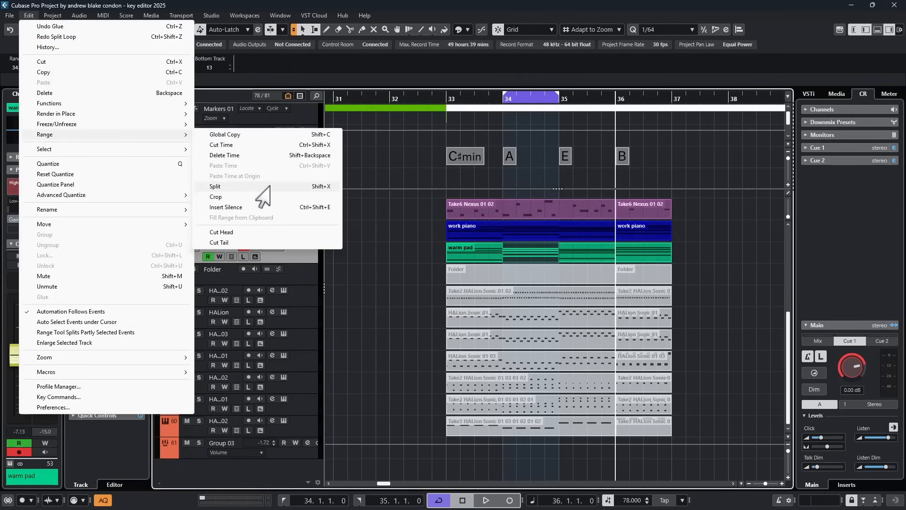
{"action": "left_click", "coordinate": [309, 187]}
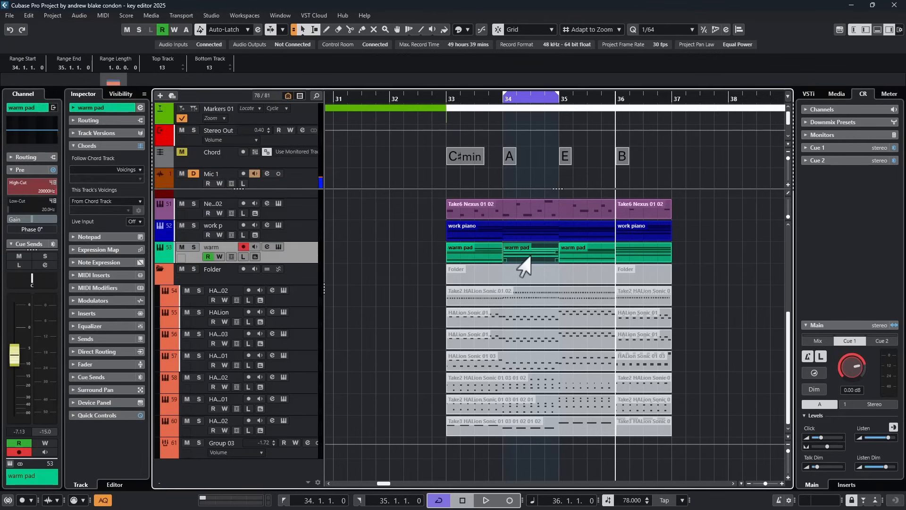
Select the split-off warm pad part at bar 34, look up the Split at Cursor function, and undo the range split
{"action": "mouse_move", "coordinate": [519, 257]}
{"action": "left_mouse_down"}
{"action": "mouse_move", "coordinate": [384, 256]}
{"action": "mouse_move", "coordinate": [536, 256]}
{"action": "mouse_move", "coordinate": [529, 256]}
{"action": "left_mouse_up"}
{"action": "left_click_drag", "start_coordinate": [670, 96], "coordinate": [620, 95]}
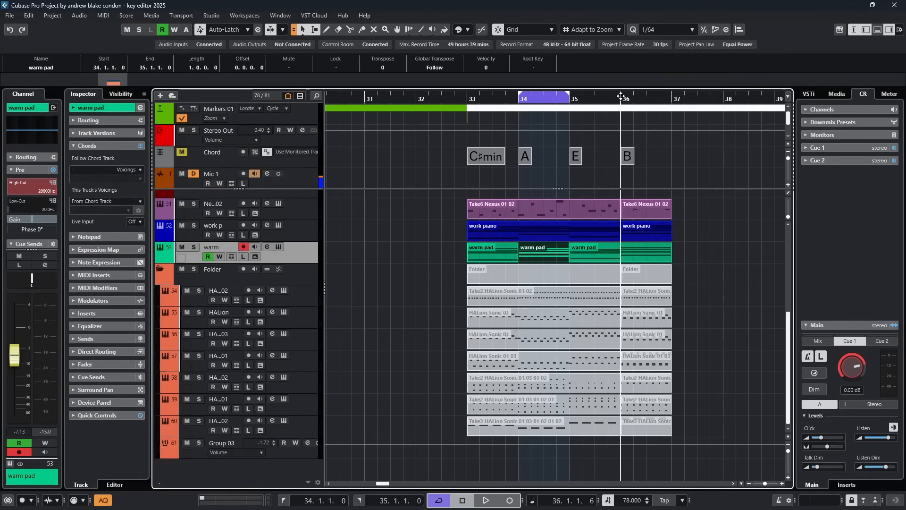
{"action": "left_click", "coordinate": [29, 15]}
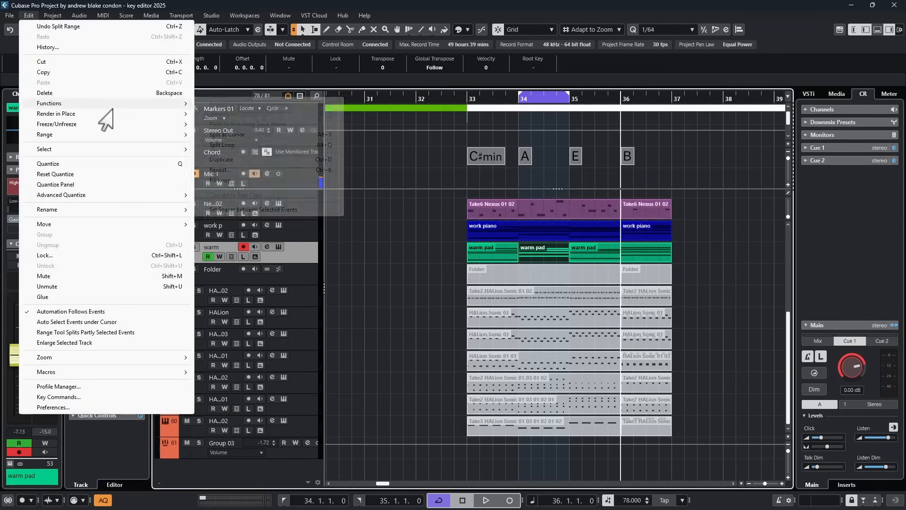
{"action": "mouse_move", "coordinate": [76, 103]}
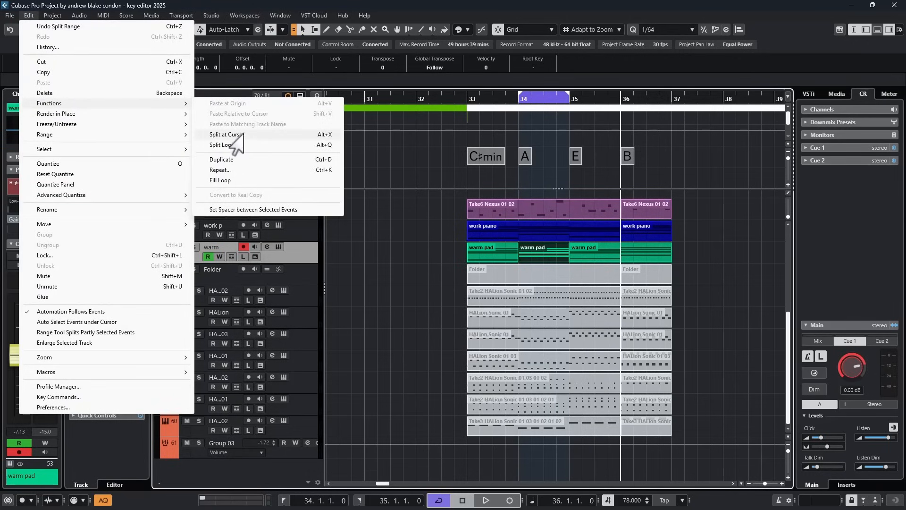
{"action": "left_click", "coordinate": [293, 134]}
{"action": "left_click", "coordinate": [600, 256]}
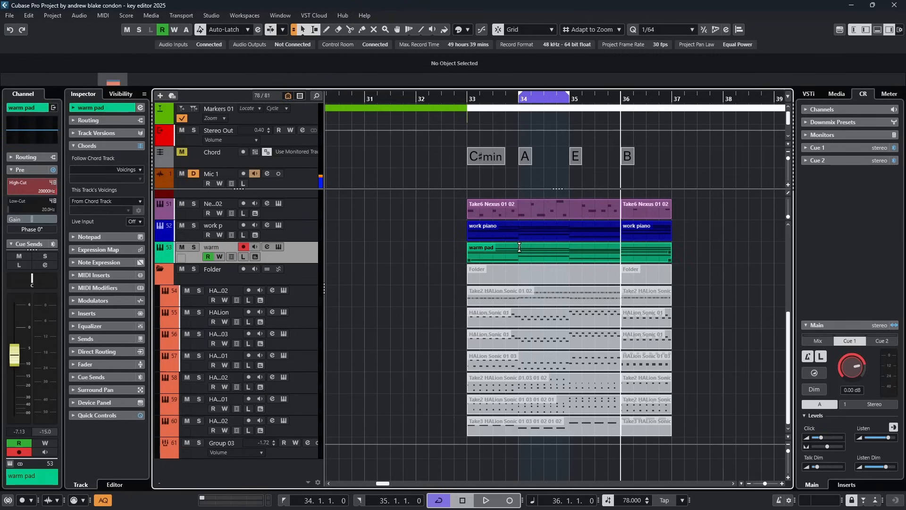
Select bar 34 of the warm pad part, apply Split Loop to the project's parts, and move the selection down to the folder's tracks
{"action": "left_click_drag", "start_coordinate": [519, 247], "coordinate": [566, 253]}
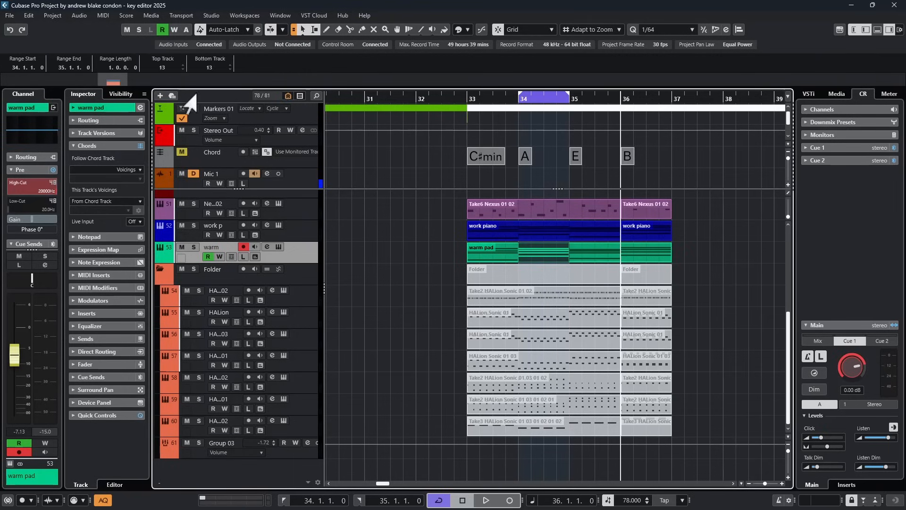
{"action": "left_click", "coordinate": [29, 15]}
{"action": "mouse_move", "coordinate": [47, 108]}
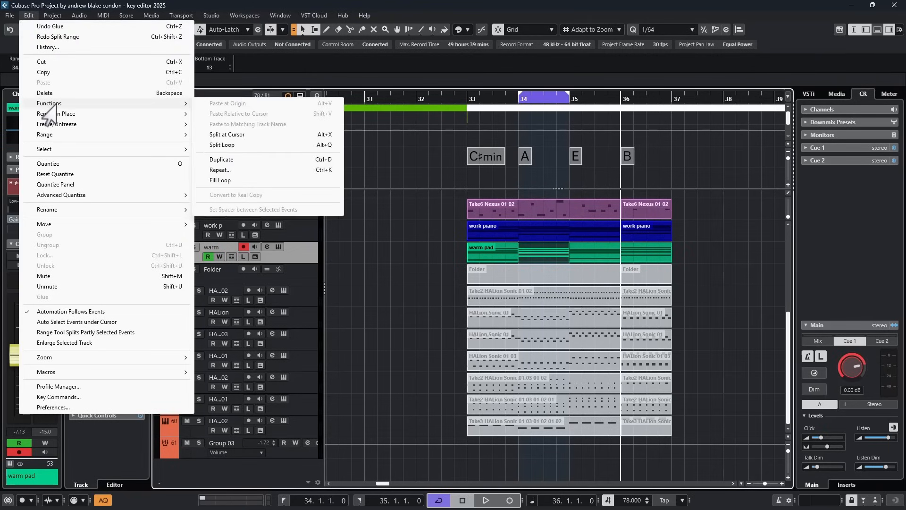
{"action": "left_click", "coordinate": [230, 145]}
{"action": "key", "text": "Down"}
{"action": "key", "text": "Down"}
{"action": "key", "text": "Down"}
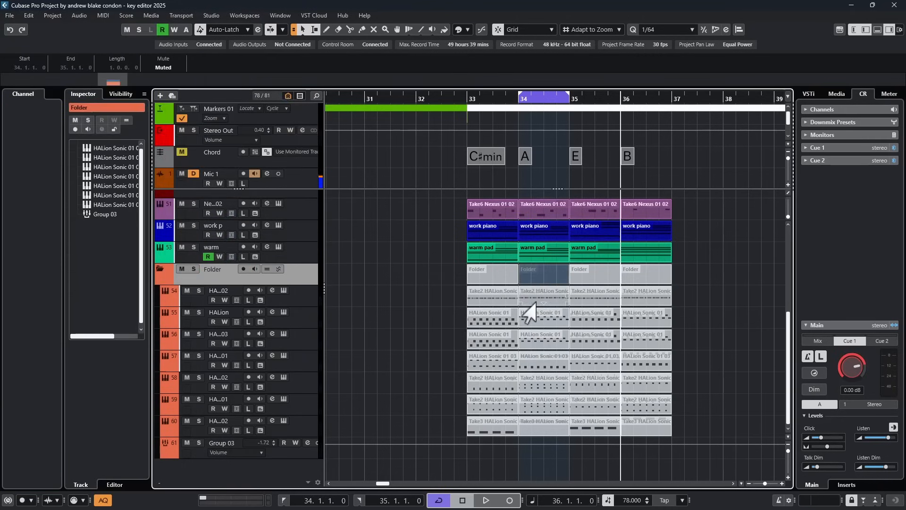
Glue the warm pad parts back into one continuous part with the Glue tool
{"action": "right_click", "coordinate": [390, 241]}
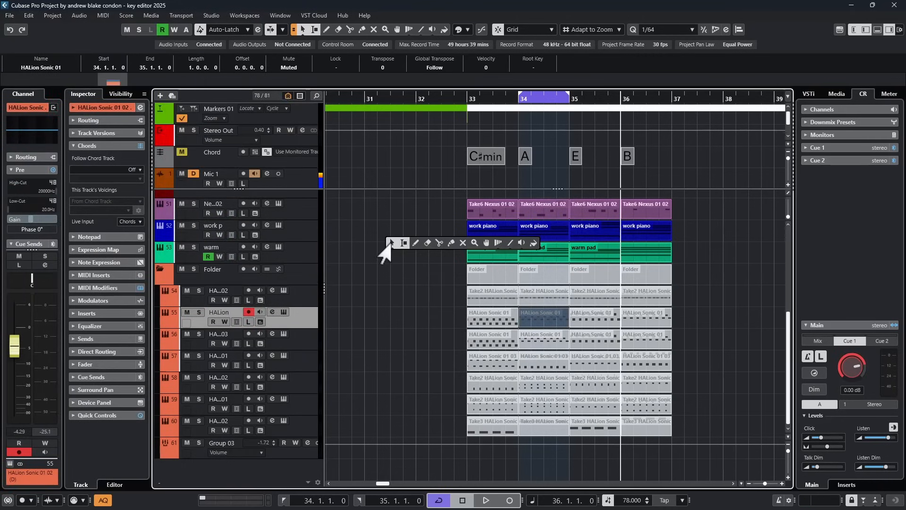
{"action": "left_click", "coordinate": [453, 242]}
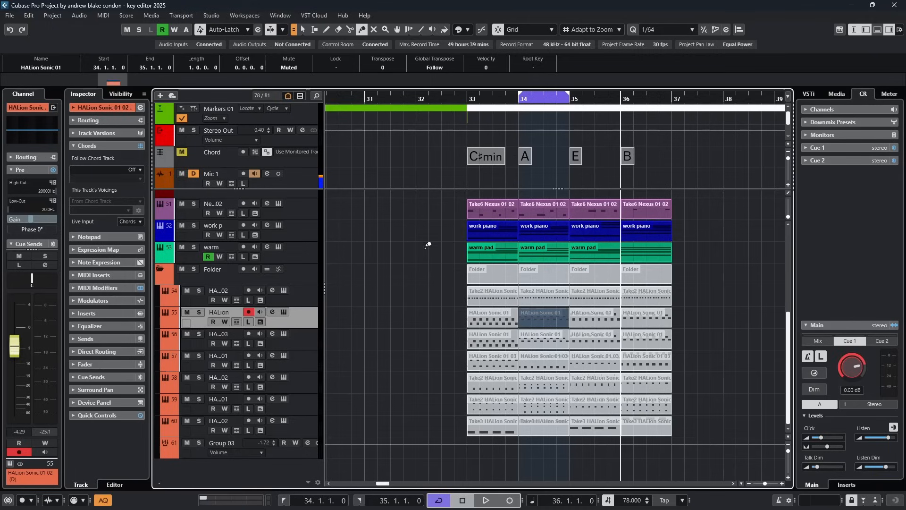
{"action": "left_click", "coordinate": [477, 256]}
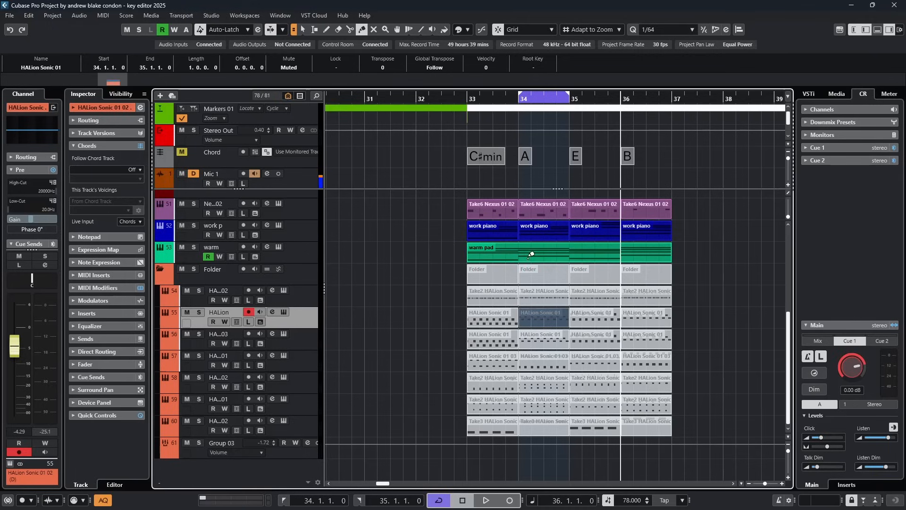
Select bar 34 of the warm pad part with the Range Selection tool and try moving it to 30.4.1.0
{"action": "right_click", "coordinate": [435, 255]}
{"action": "left_click", "coordinate": [436, 257]}
{"action": "left_click_drag", "start_coordinate": [493, 255], "coordinate": [519, 253]}
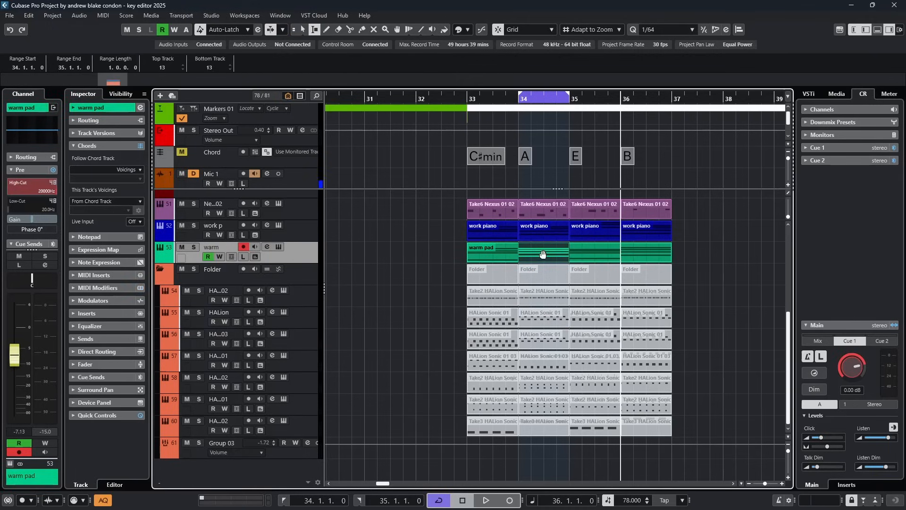
{"action": "left_click_drag", "start_coordinate": [543, 254], "coordinate": [378, 253]}
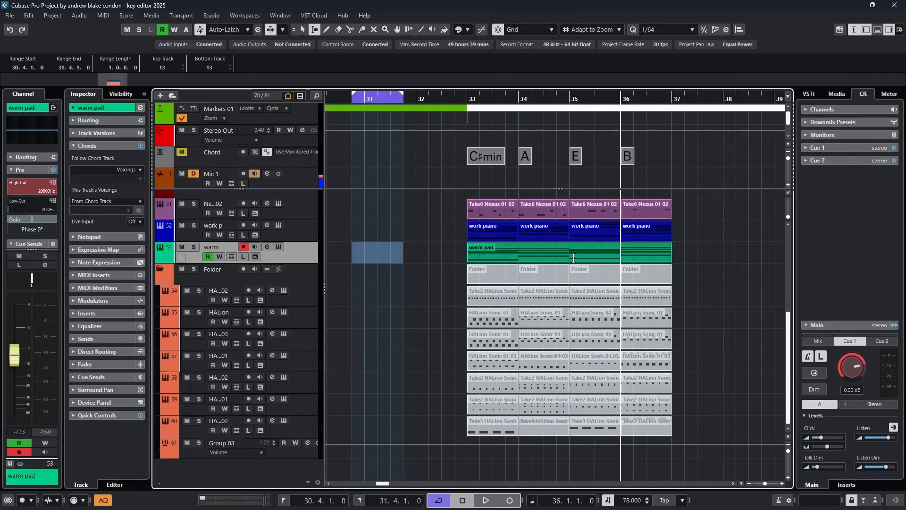
Enable Range Tool Splits Partly Selected Events in the Editing preferences and apply the change
{"action": "left_click", "coordinate": [27, 15]}
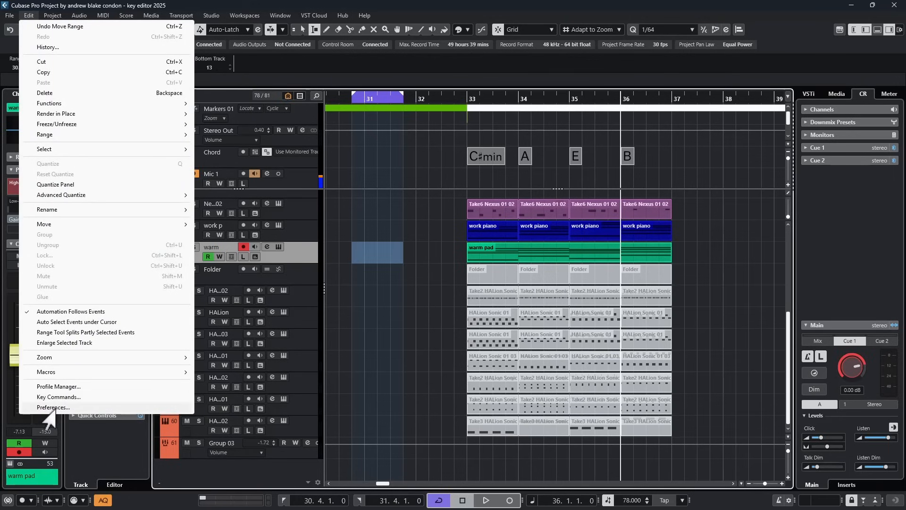
{"action": "left_click", "coordinate": [48, 408]}
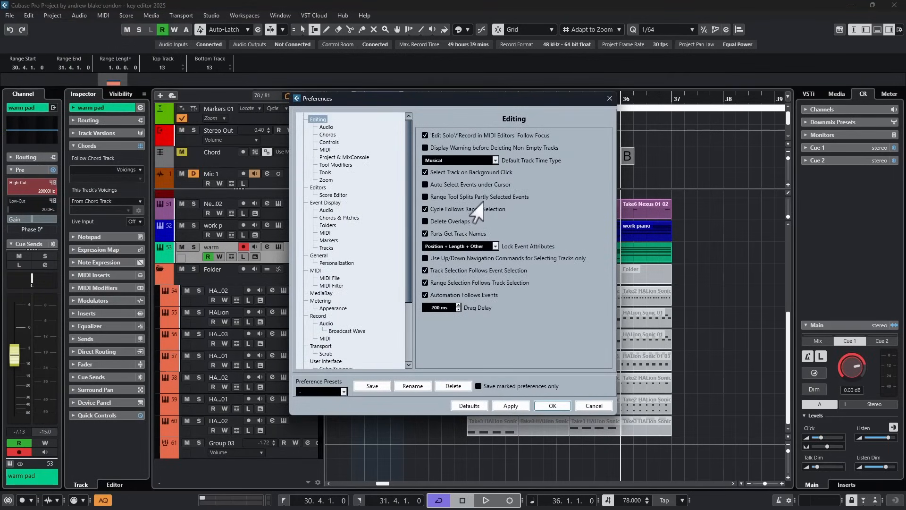
{"action": "left_click", "coordinate": [493, 200]}
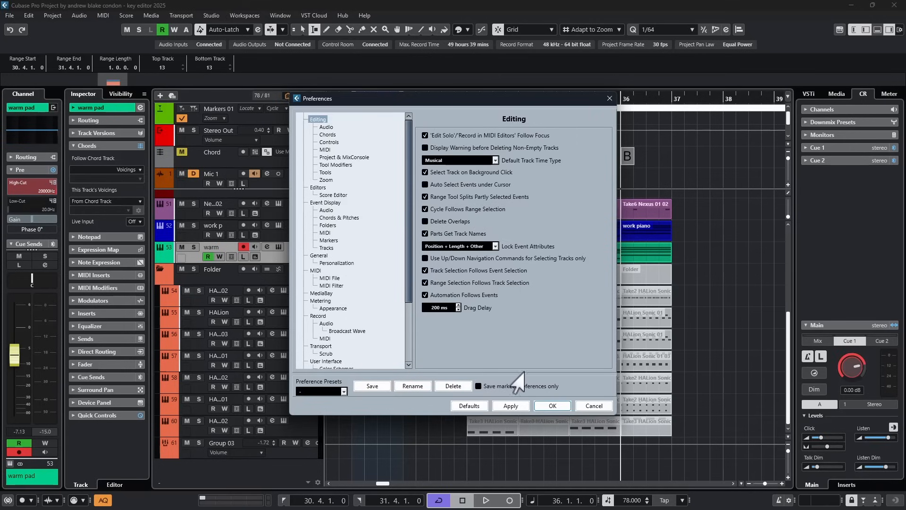
{"action": "left_click", "coordinate": [552, 406]}
Move the bar 34 section of the warm pad part past bar 37, and return it to 34.1.1.0
{"action": "left_click_drag", "start_coordinate": [519, 252], "coordinate": [706, 263]}
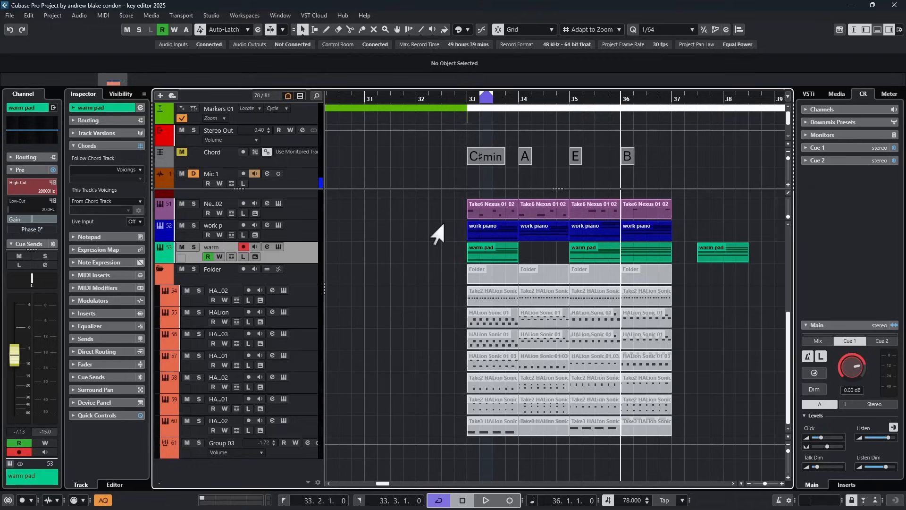
{"action": "left_click_drag", "start_coordinate": [720, 257], "coordinate": [553, 253]}
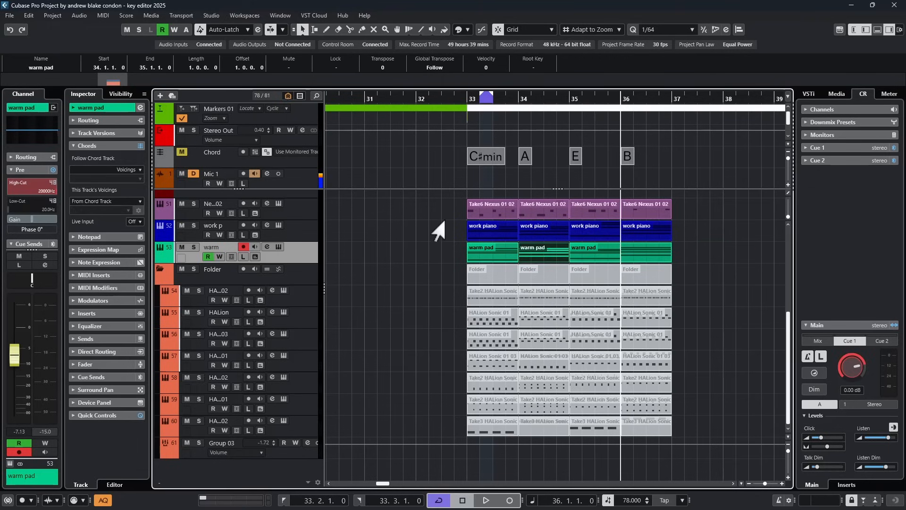
Open the warm pad part that starts at bar 35 in the Key Editor and examine its notes
{"action": "left_click", "coordinate": [581, 262]}
{"action": "double_click", "coordinate": [588, 252]}
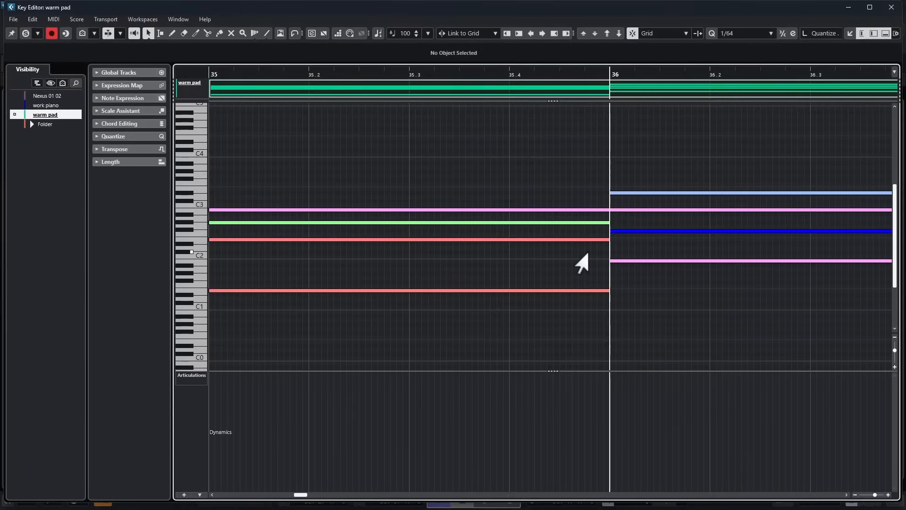
{"action": "scroll", "coordinate": [371, 317], "scroll_direction": "down", "scroll_amount": 5}
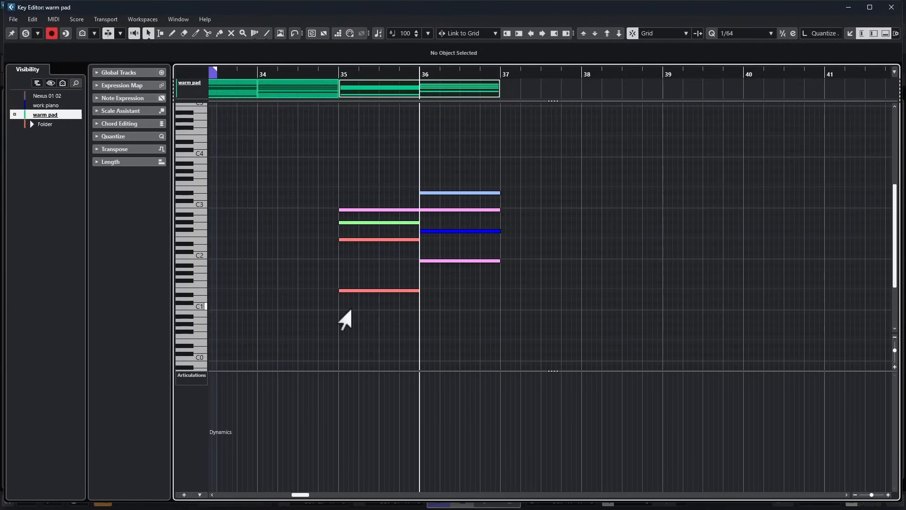
{"action": "scroll", "coordinate": [355, 211], "scroll_direction": "up", "scroll_amount": 4}
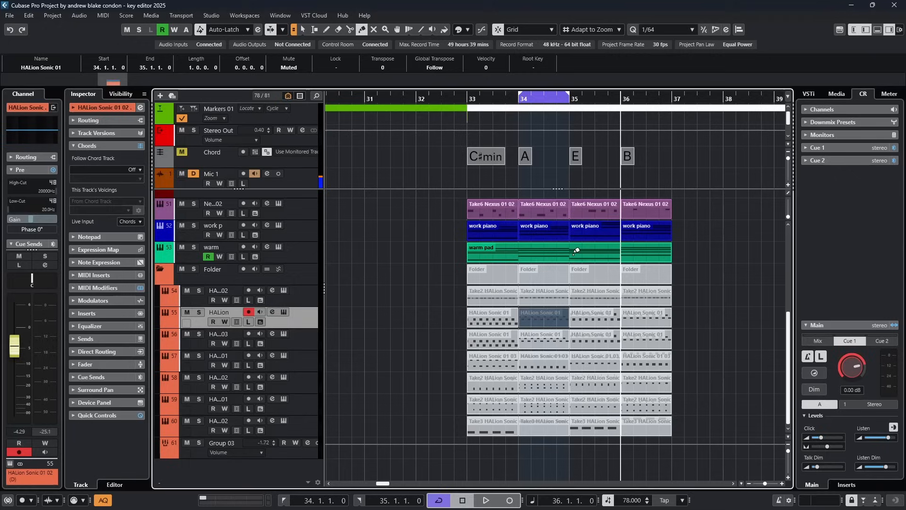
Mark the range from 34.1.1.0 to 35.1.1.0 on the warm pad track and shift that range to 30.4.1.0
{"action": "right_click", "coordinate": [431, 259]}
{"action": "left_click", "coordinate": [433, 264]}
{"action": "mouse_move", "coordinate": [499, 253]}
{"action": "left_mouse_down"}
{"action": "mouse_move", "coordinate": [460, 251]}
{"action": "mouse_move", "coordinate": [517, 254]}
{"action": "mouse_move", "coordinate": [509, 252]}
{"action": "left_mouse_up"}
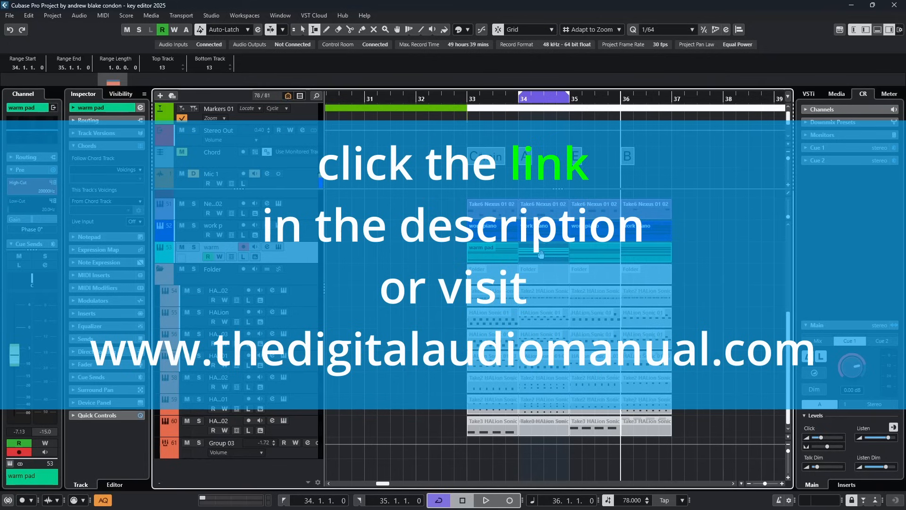
{"action": "left_click_drag", "start_coordinate": [541, 254], "coordinate": [373, 247]}
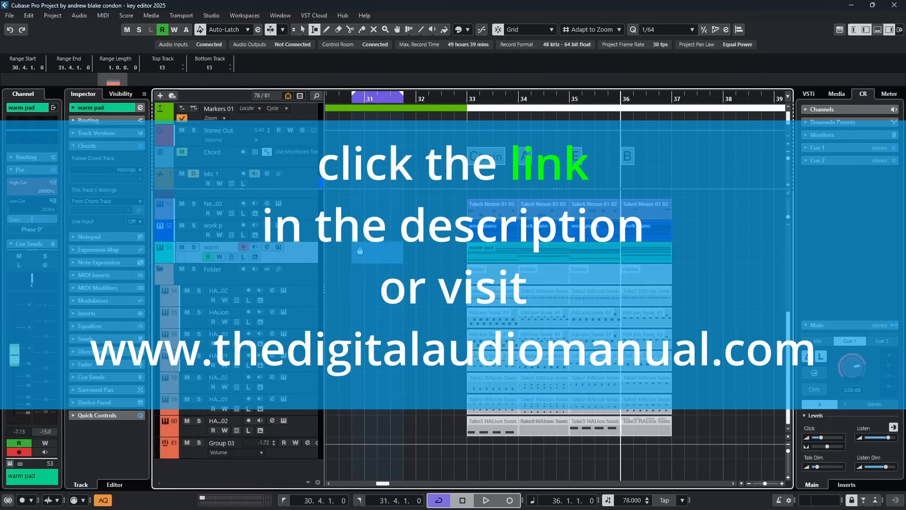